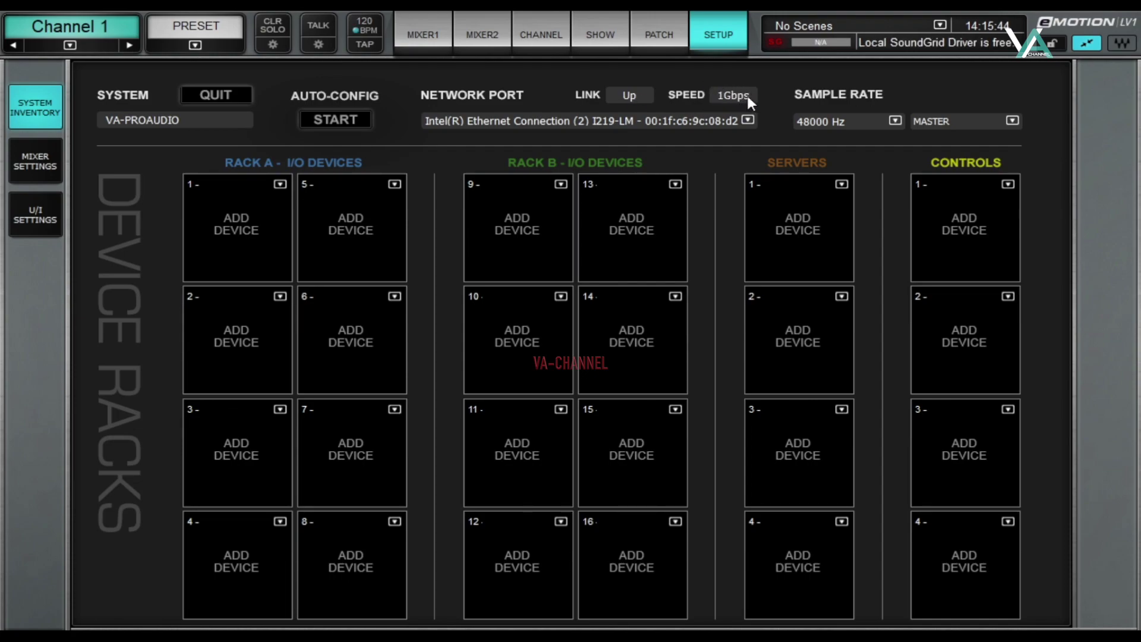
# Review the available sample rates and the master/slave clock options, keeping the current settings.
pyautogui.click(859, 121)
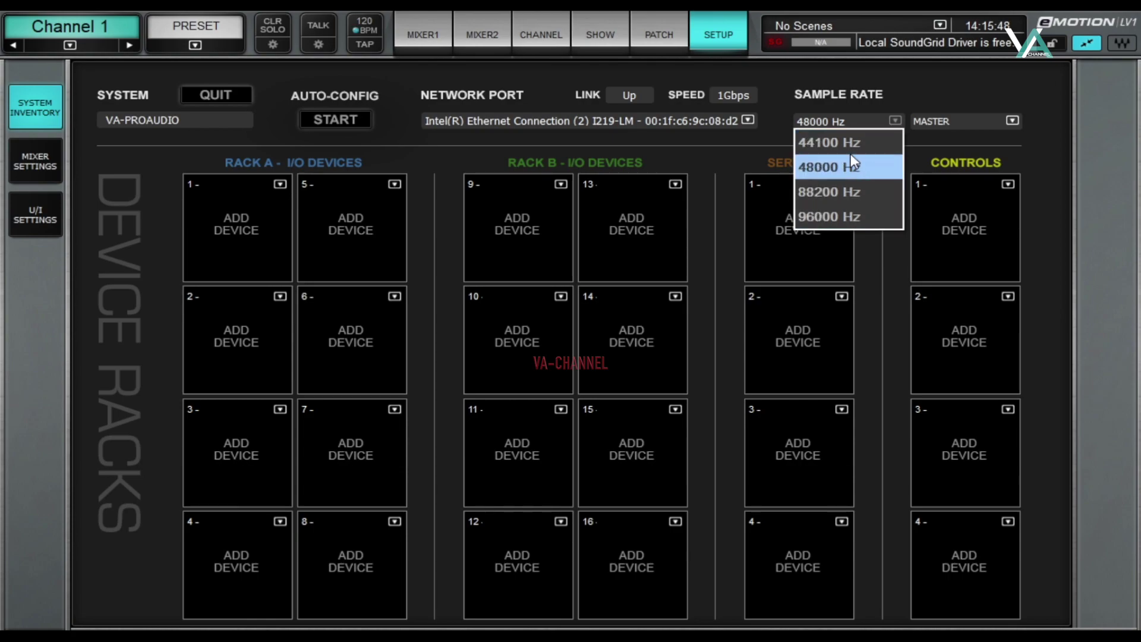
pyautogui.click(949, 107)
pyautogui.click(947, 120)
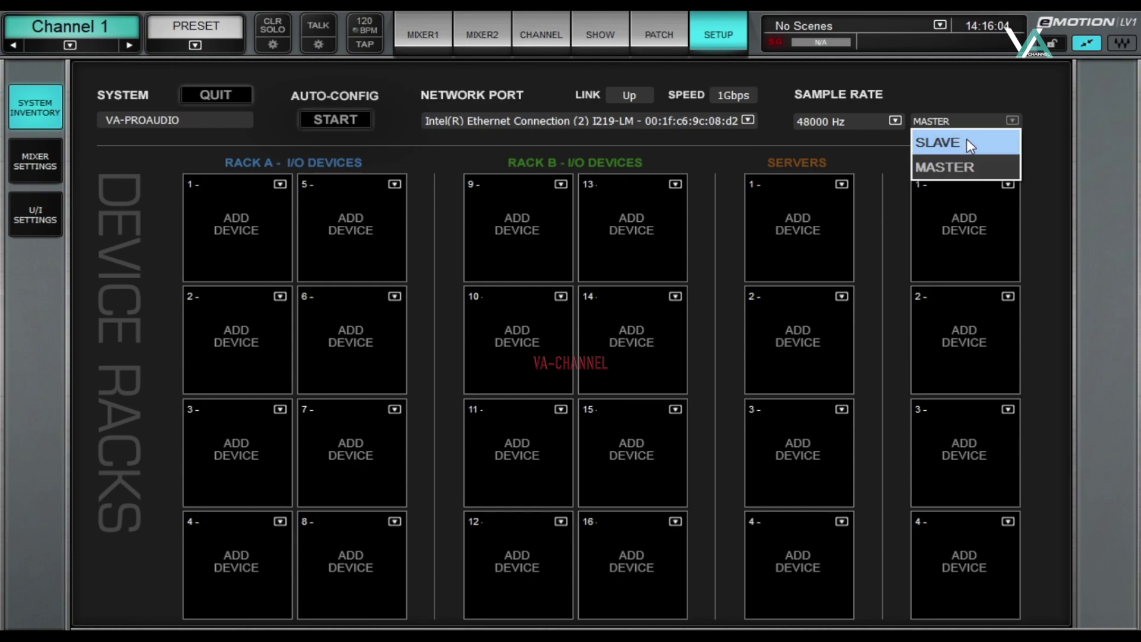
pyautogui.click(892, 148)
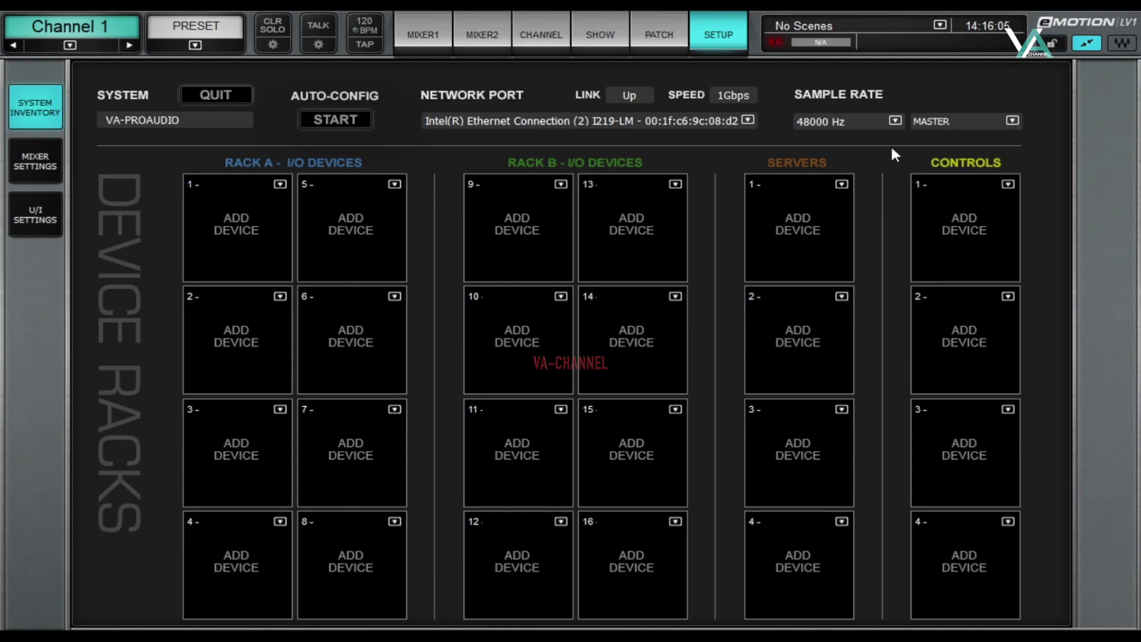
# Add SG Server-1 to server slot 1 and the SG4000-1 network device to Rack A slot 1.
pyautogui.click(840, 183)
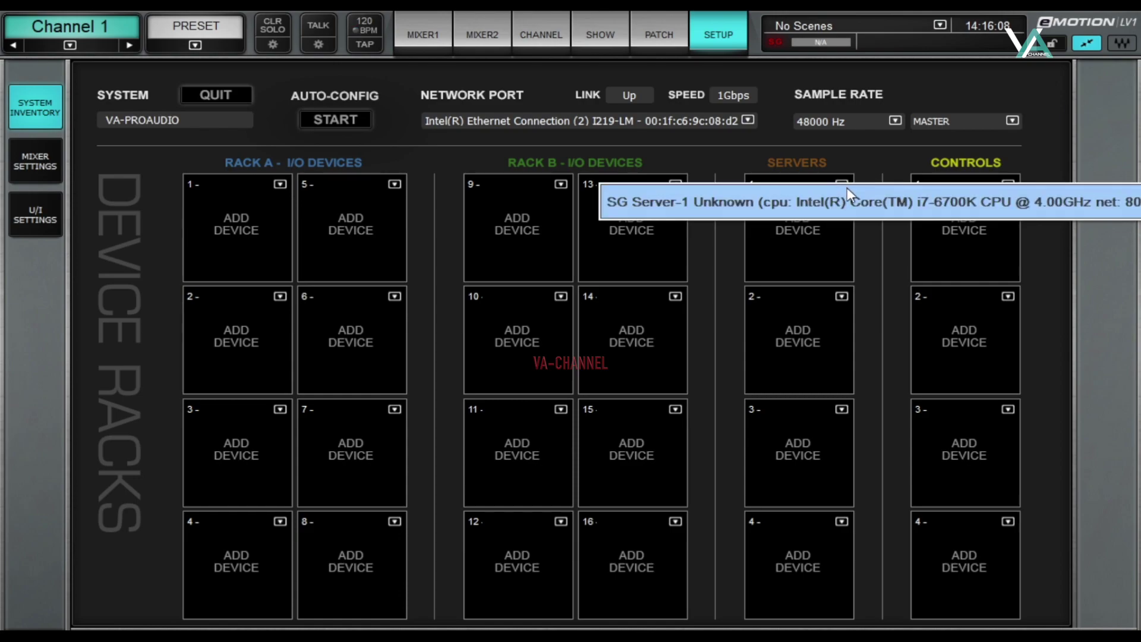
pyautogui.click(848, 202)
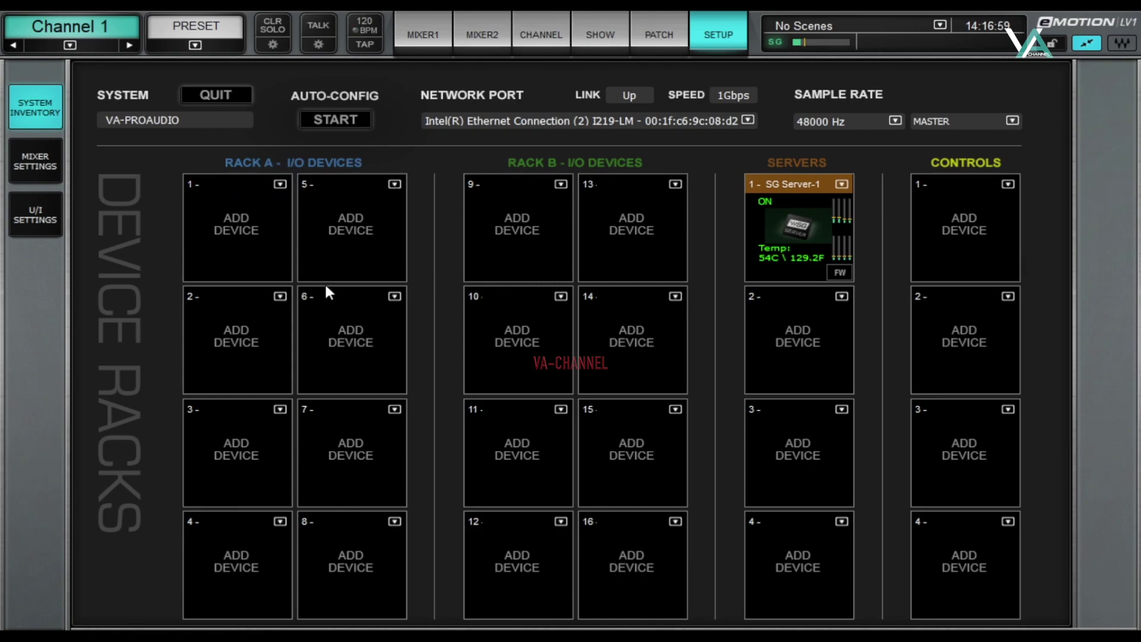
pyautogui.click(279, 184)
pyautogui.moveTo(343, 195)
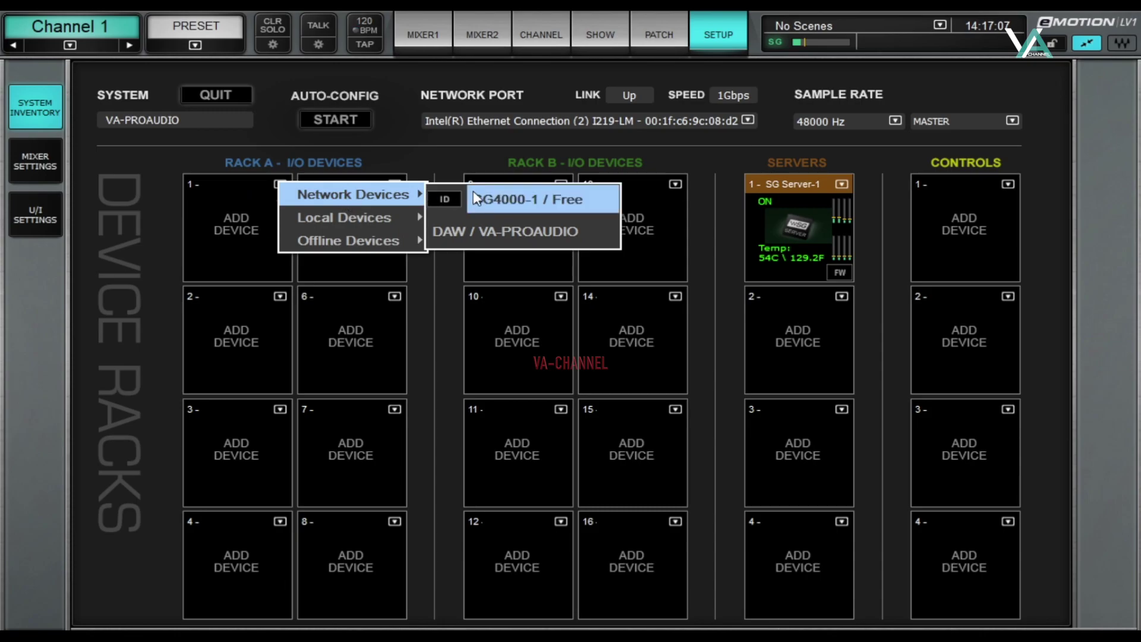
pyautogui.click(511, 201)
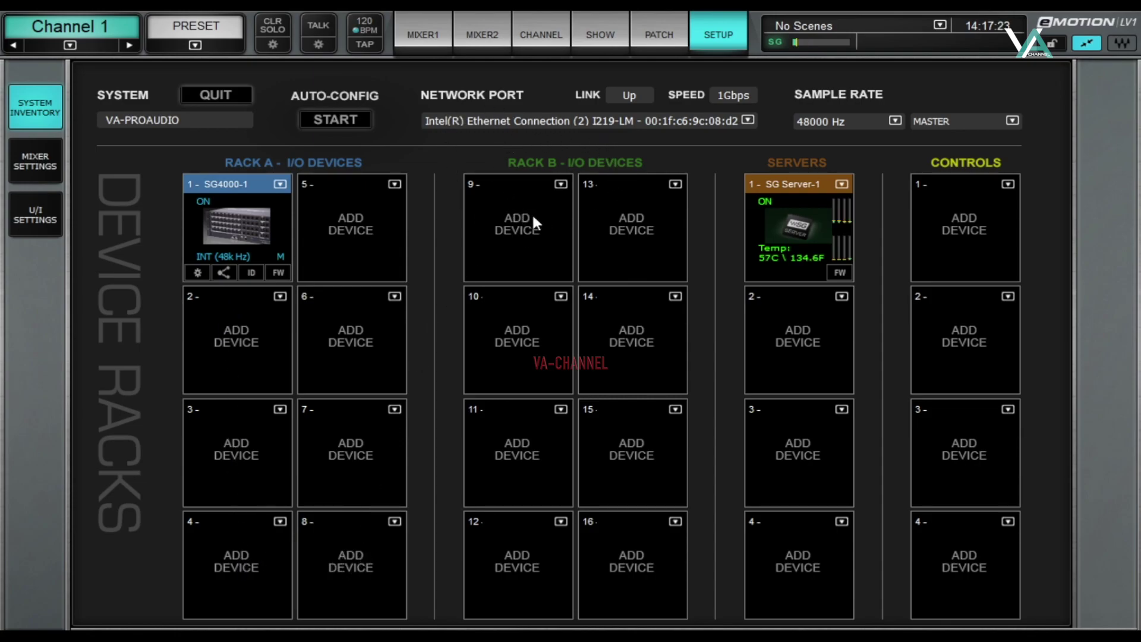
# Add the DAW / VA-PROAUDIO network device to Rack B slot 9.
pyautogui.click(558, 184)
pyautogui.moveTo(602, 198)
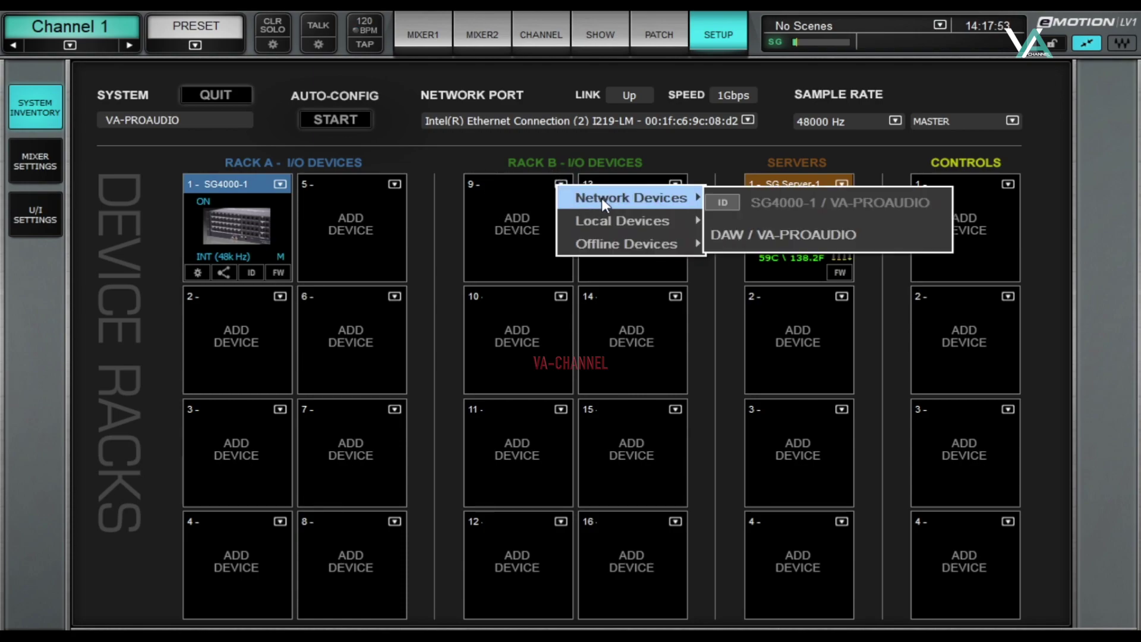
pyautogui.click(775, 235)
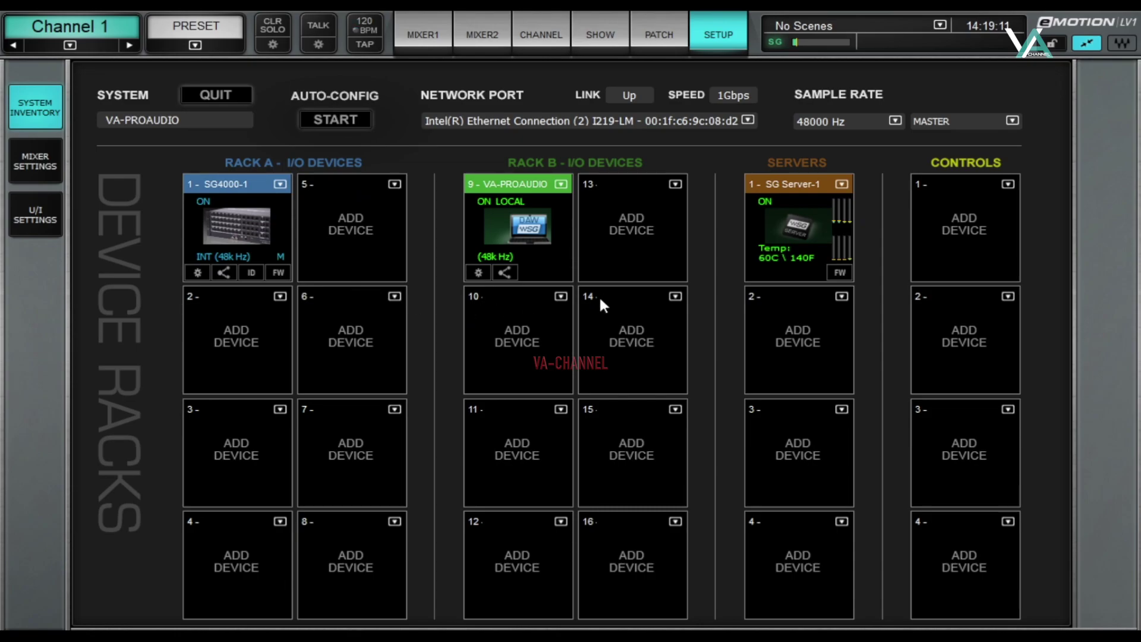
# Configure the mixer for 32 input channels with DSP optimized performance and startup with the previous session.
pyautogui.click(38, 158)
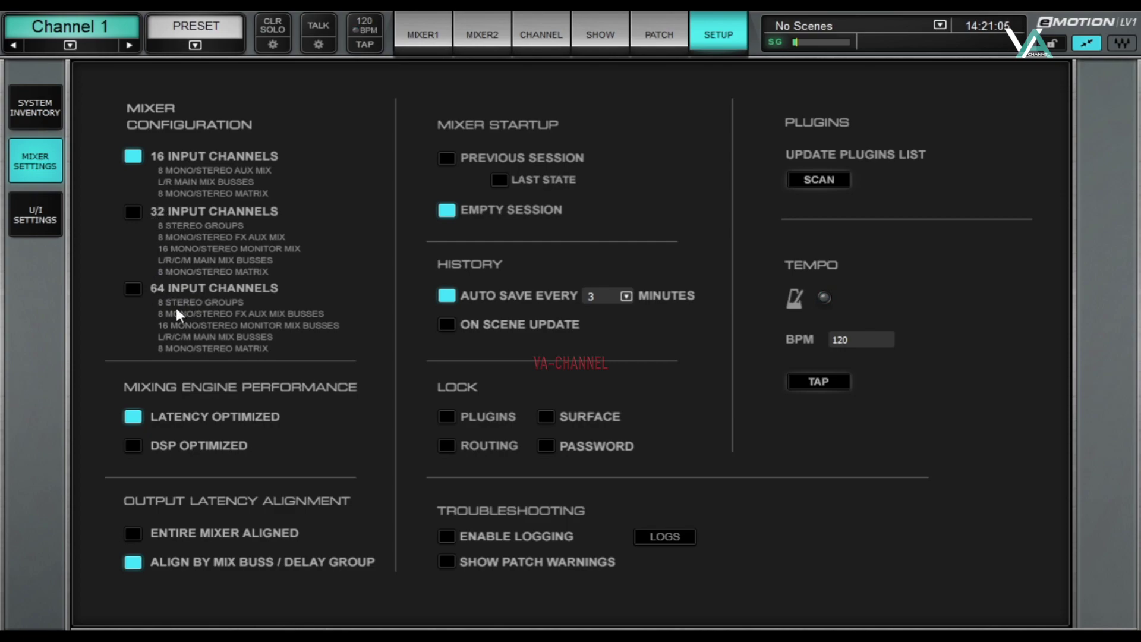
pyautogui.click(133, 214)
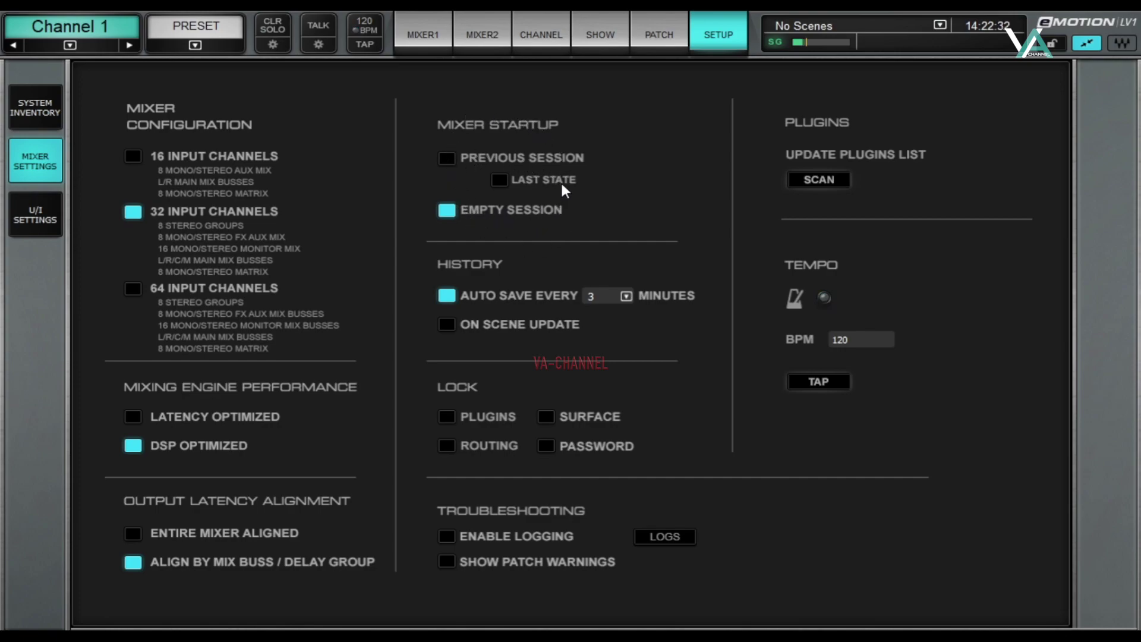
pyautogui.click(466, 155)
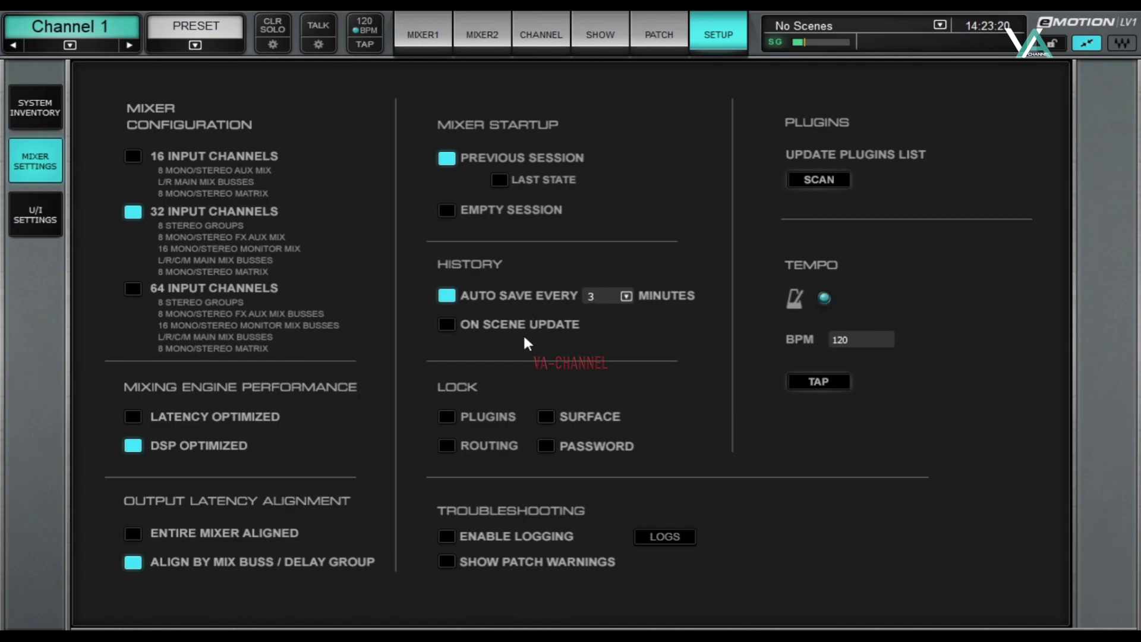
# Look at the scenes page and return to the mixer settings.
pyautogui.click(599, 33)
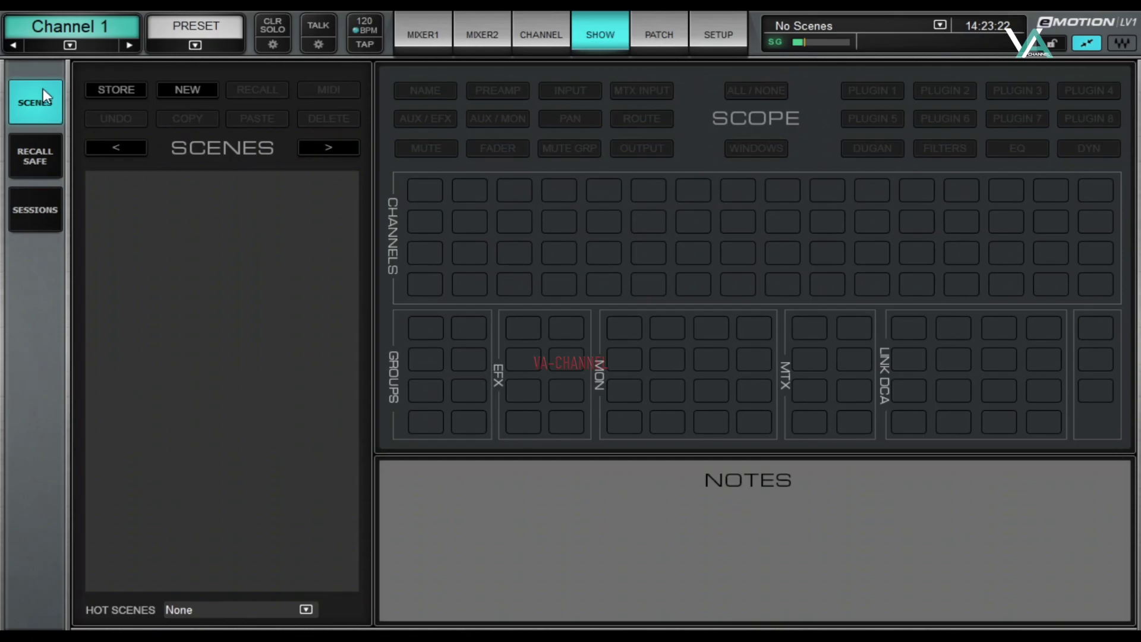
pyautogui.click(714, 36)
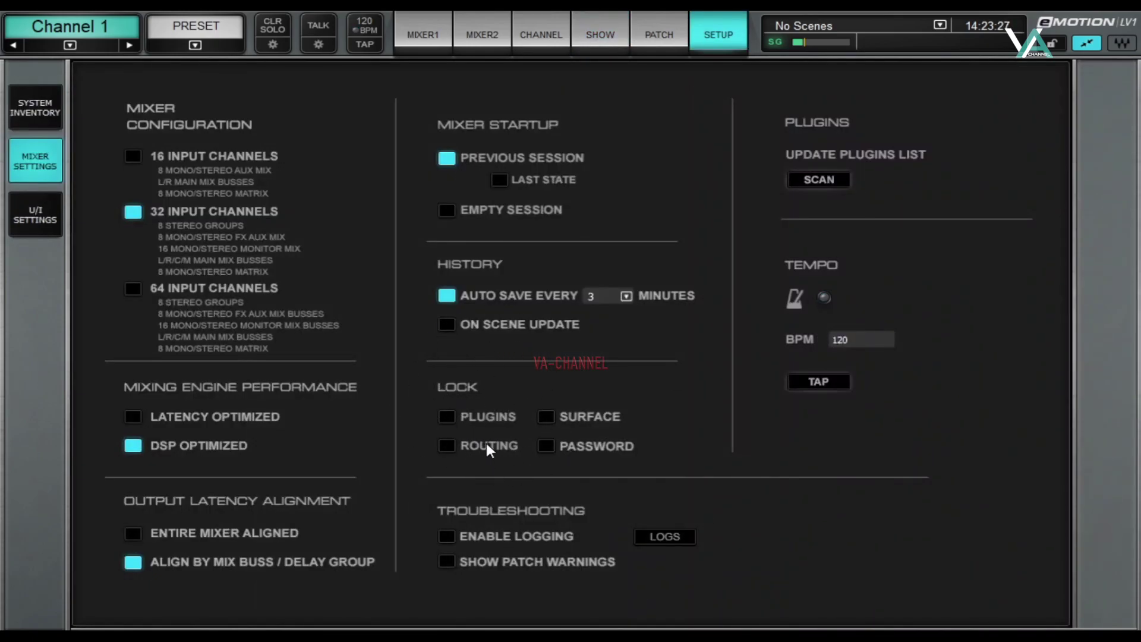
# Include plugins and routing in the mixer lock, leaving the surface out of it.
pyautogui.click(448, 415)
pyautogui.click(447, 445)
pyautogui.click(545, 416)
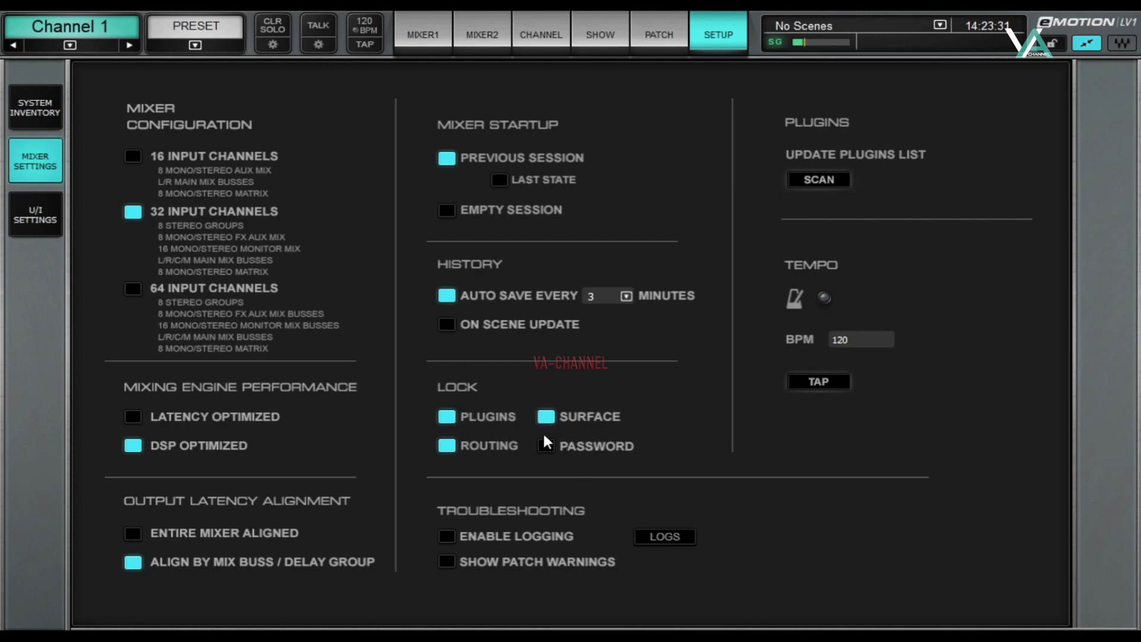
pyautogui.click(545, 419)
# Turn the mixer lock on and off again, and scan to update the plugins list.
pyautogui.click(1058, 42)
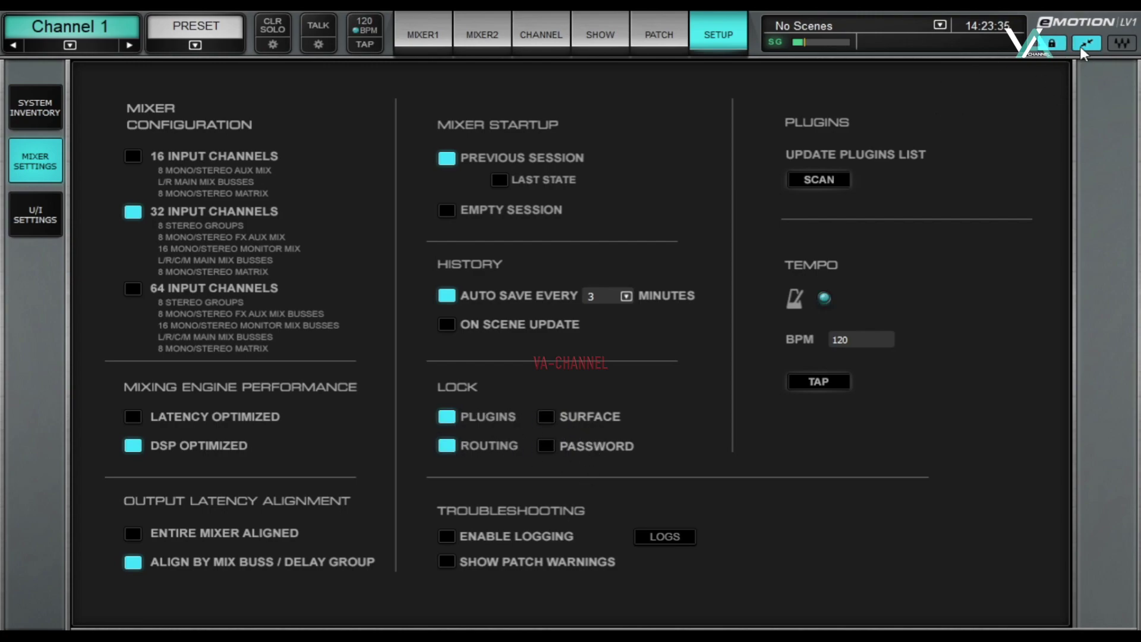
pyautogui.click(1049, 41)
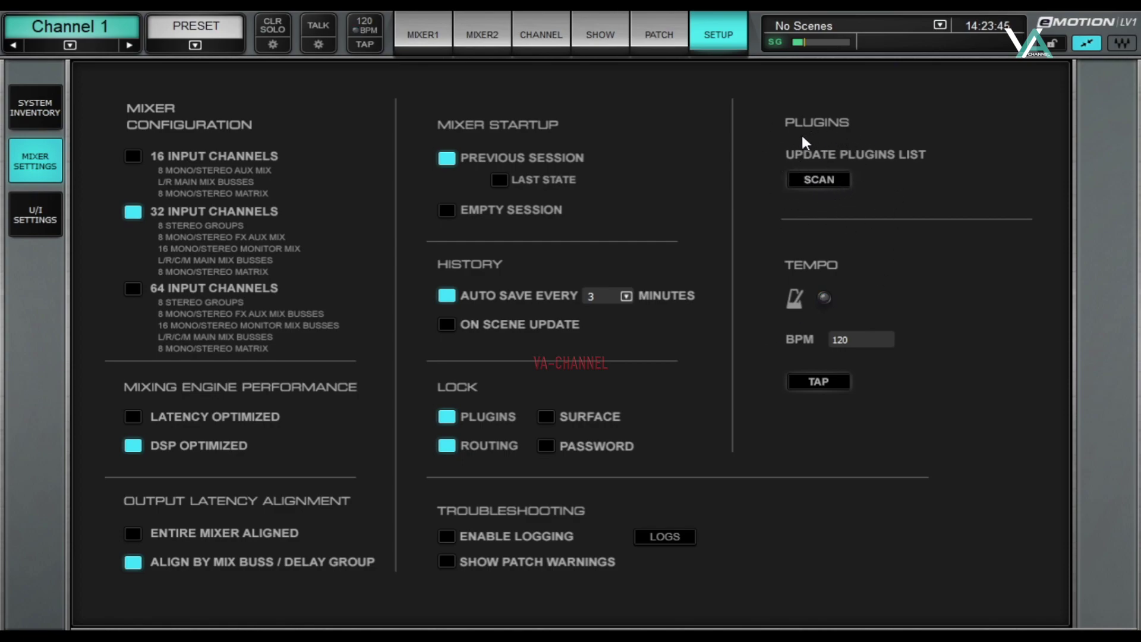
pyautogui.click(820, 180)
# Set the input trim meter to post and the channel, group, aux and master output meters to post fader.
pyautogui.click(35, 210)
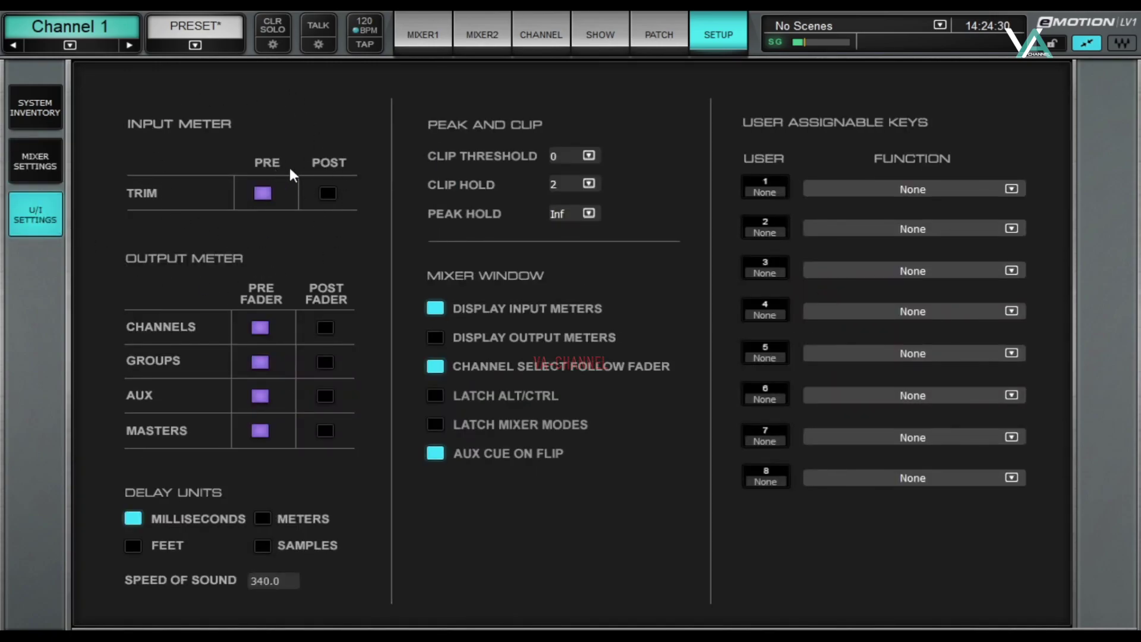
pyautogui.click(327, 196)
pyautogui.click(318, 327)
pyautogui.click(322, 362)
pyautogui.click(322, 396)
pyautogui.click(325, 430)
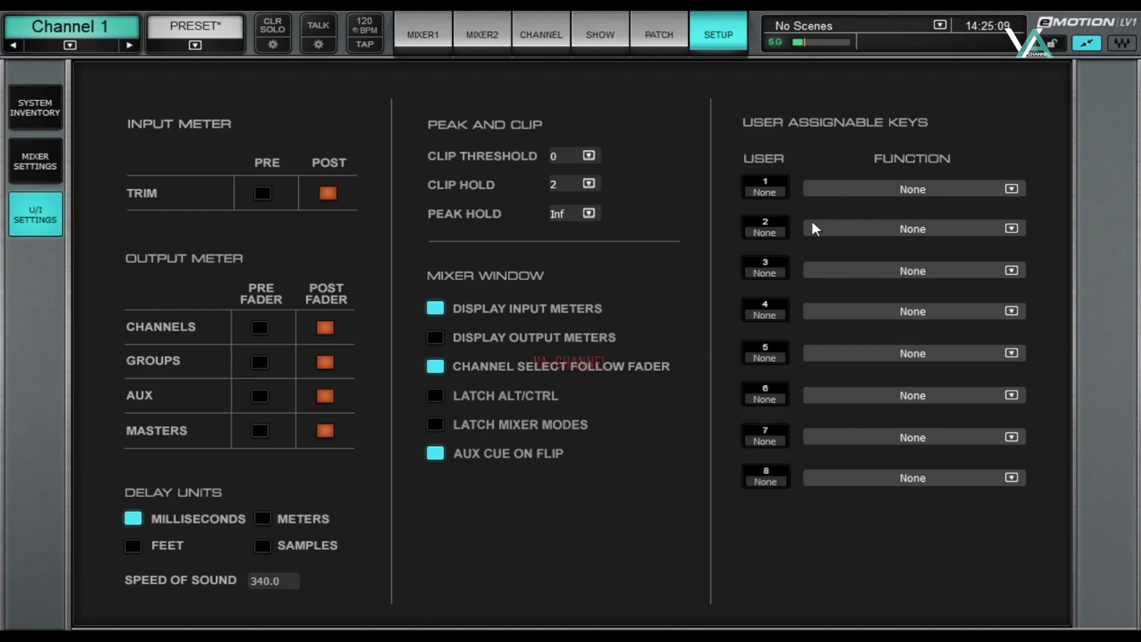
# Assign the FlipAB Input channel function to user assignable key 1.
pyautogui.click(423, 32)
pyautogui.click(1012, 190)
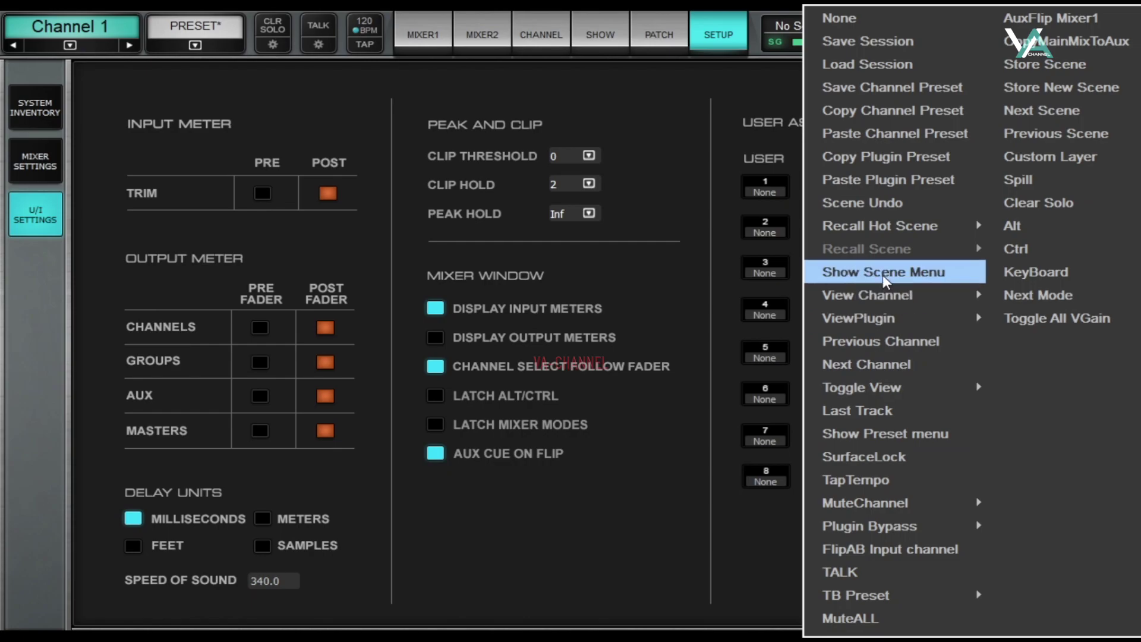
pyautogui.click(877, 549)
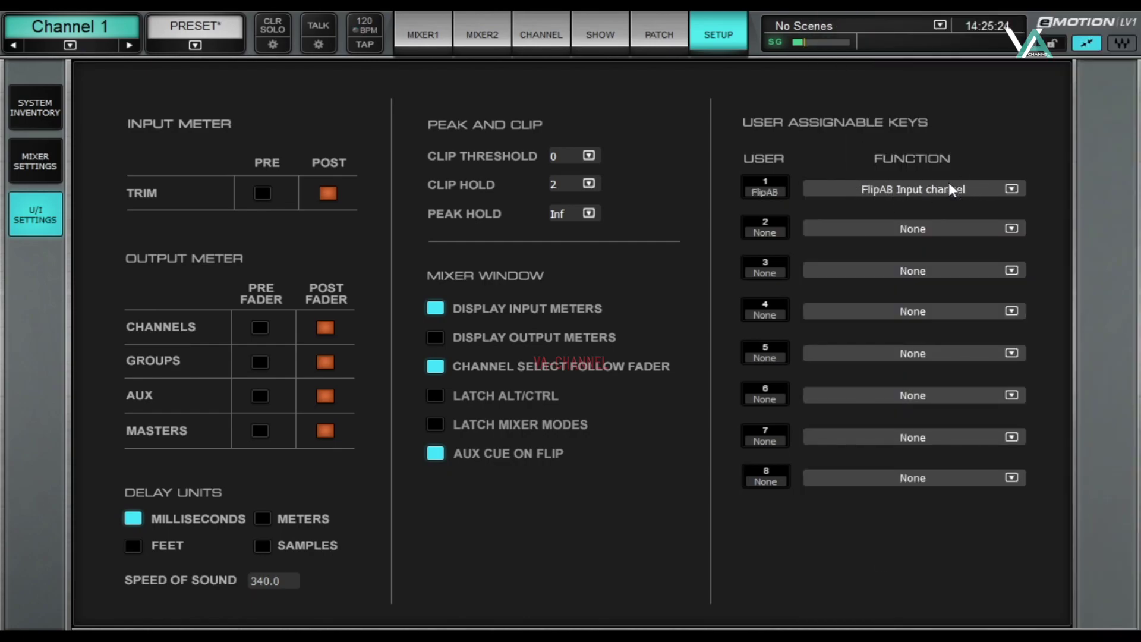
# Check the devices in the system inventory and view the Mixer 1 channel strips.
pyautogui.click(35, 110)
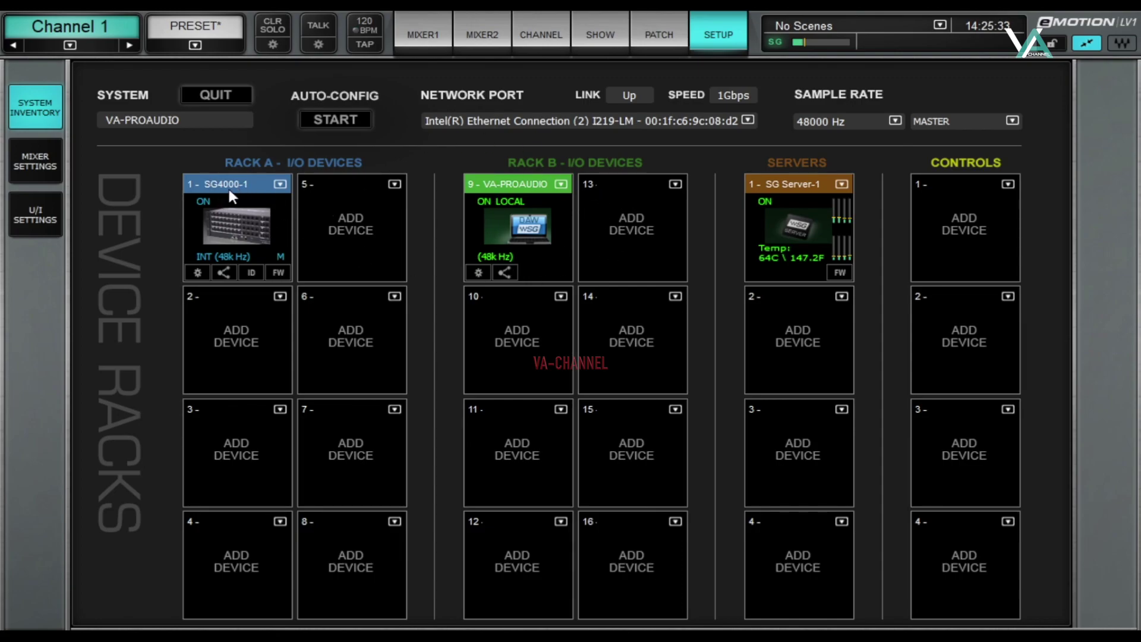
pyautogui.click(430, 33)
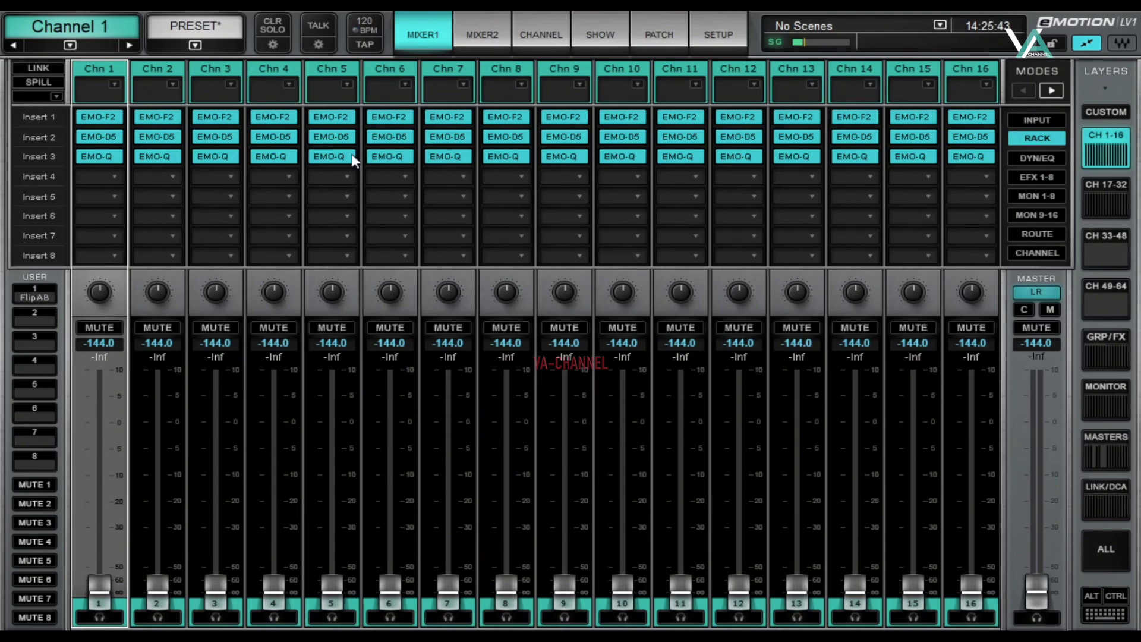
# Examine the Input A and Input B patch grids and the sources offered by the SG4000-1 and VA-PROAUDIO devices.
pyautogui.click(664, 34)
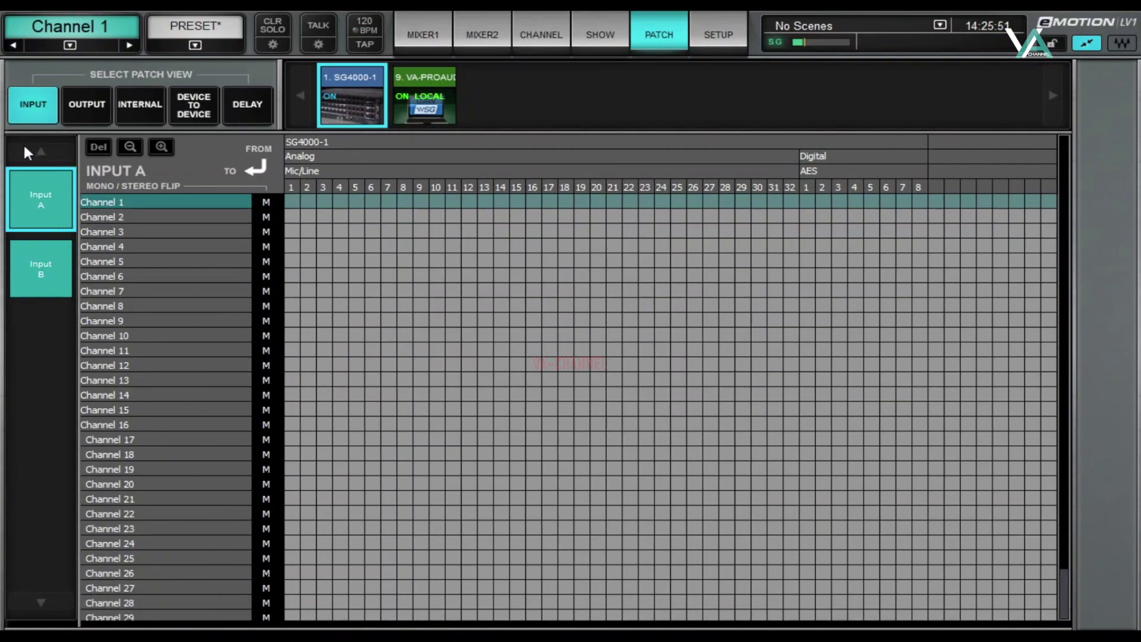
pyautogui.click(46, 271)
pyautogui.click(37, 194)
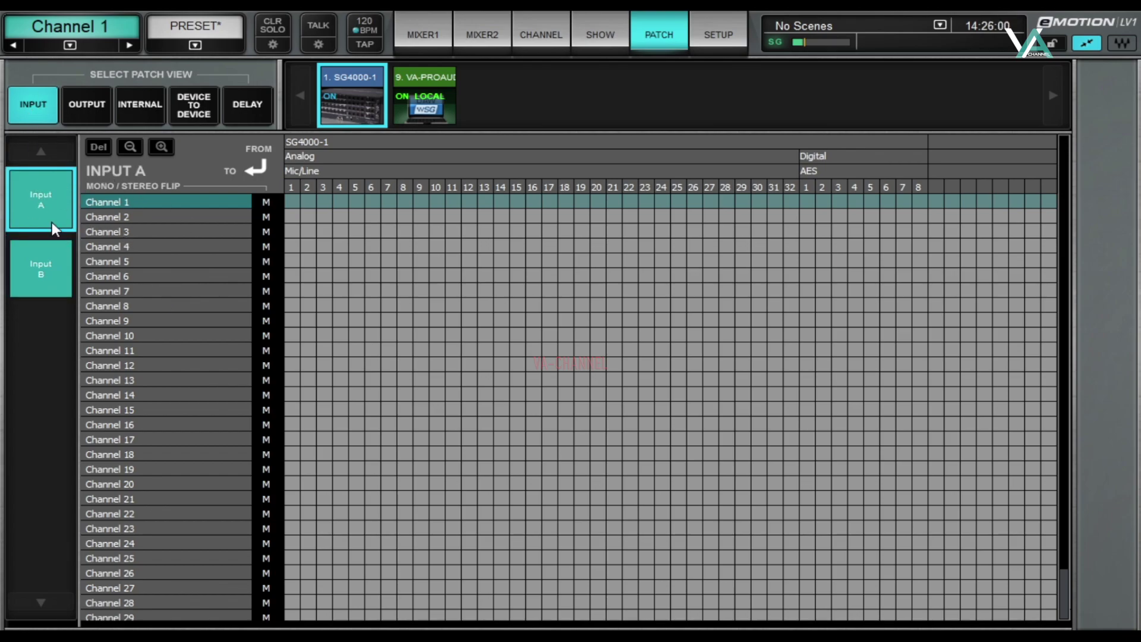
pyautogui.click(420, 98)
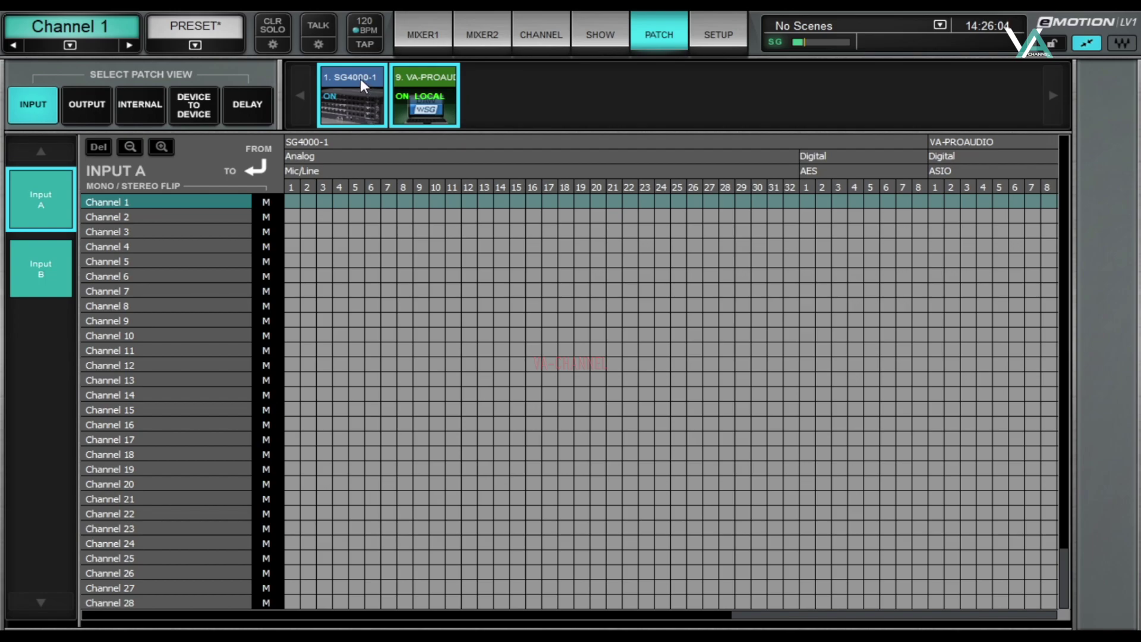
pyautogui.click(418, 102)
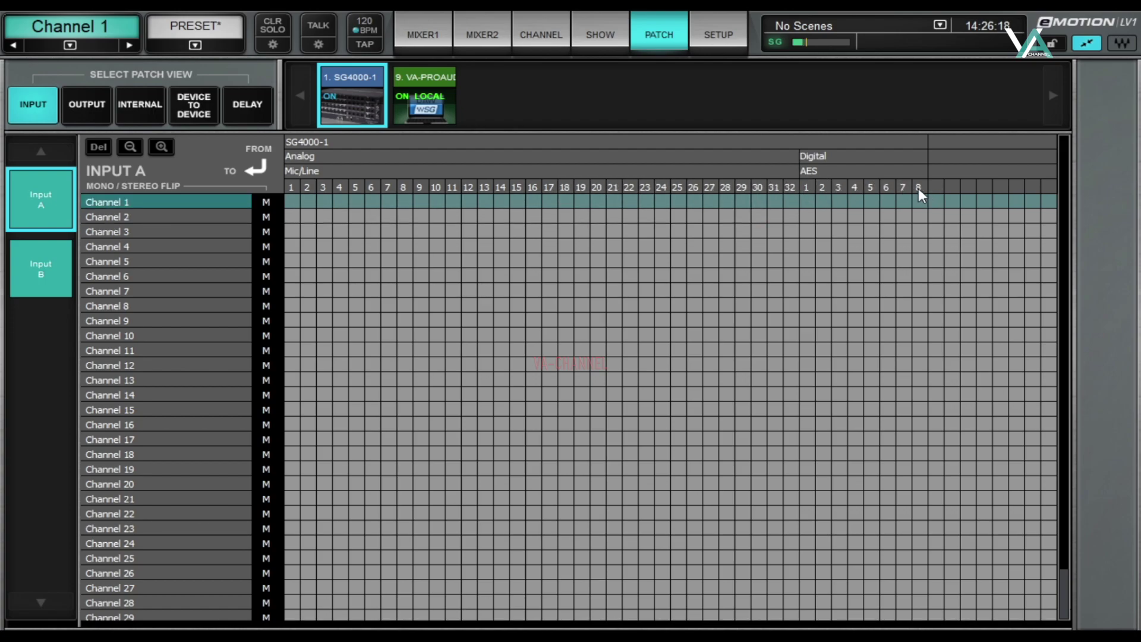
pyautogui.click(432, 111)
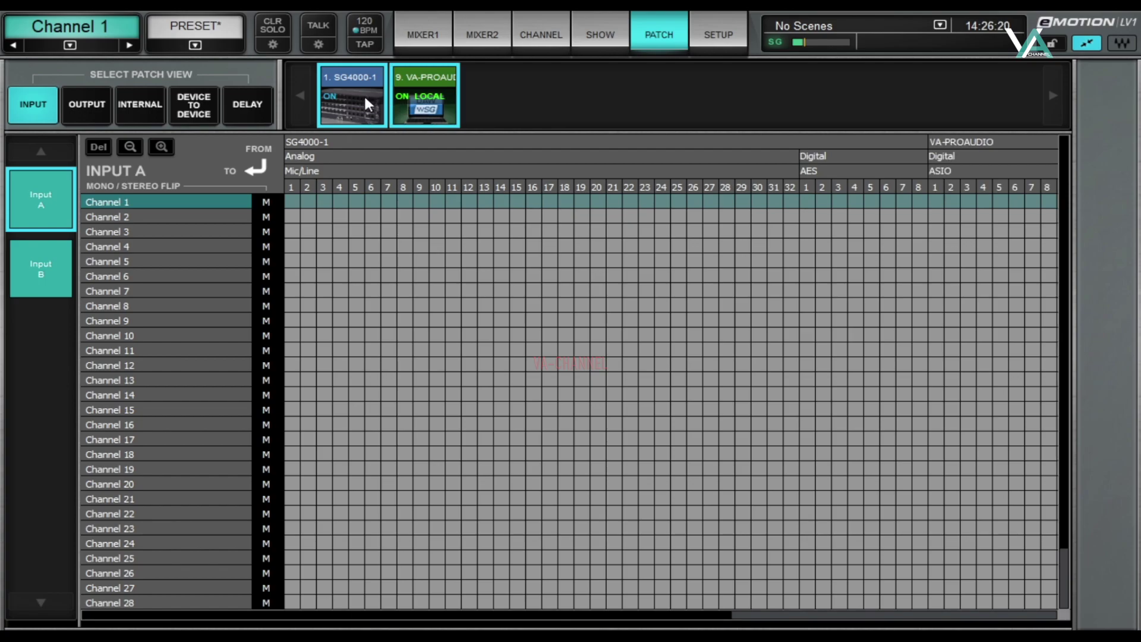
pyautogui.click(368, 106)
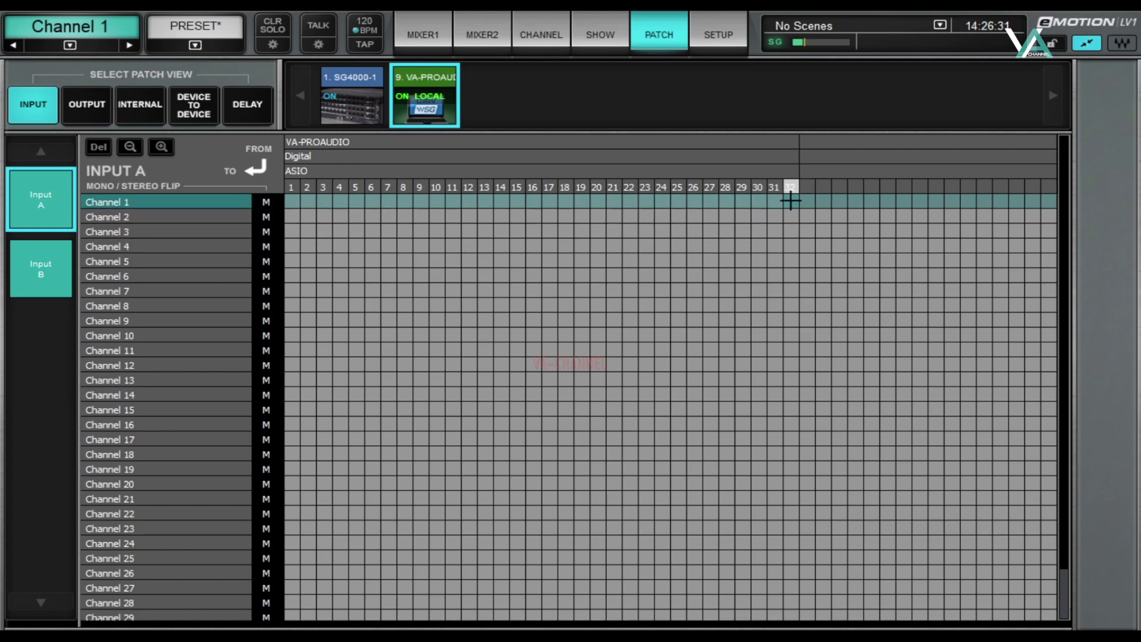
# Patch the SG4000-1 analog mic/line inputs one-to-one to the Input A channels, starting at channel 1.
pyautogui.click(362, 92)
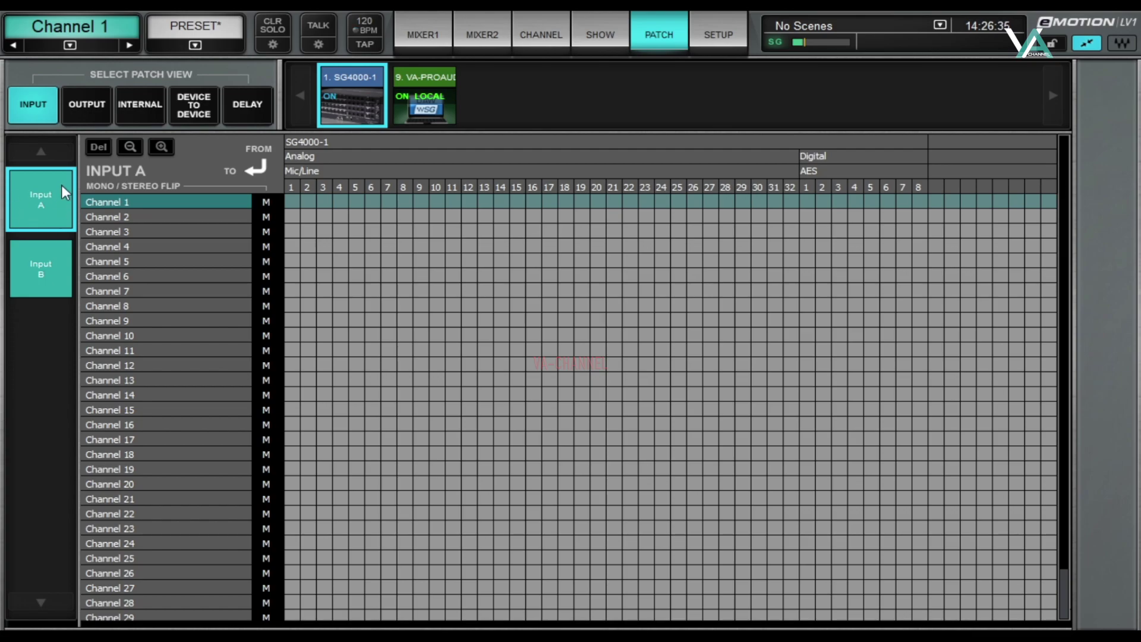
pyautogui.moveTo(308, 216); pyautogui.dragTo(804, 558)
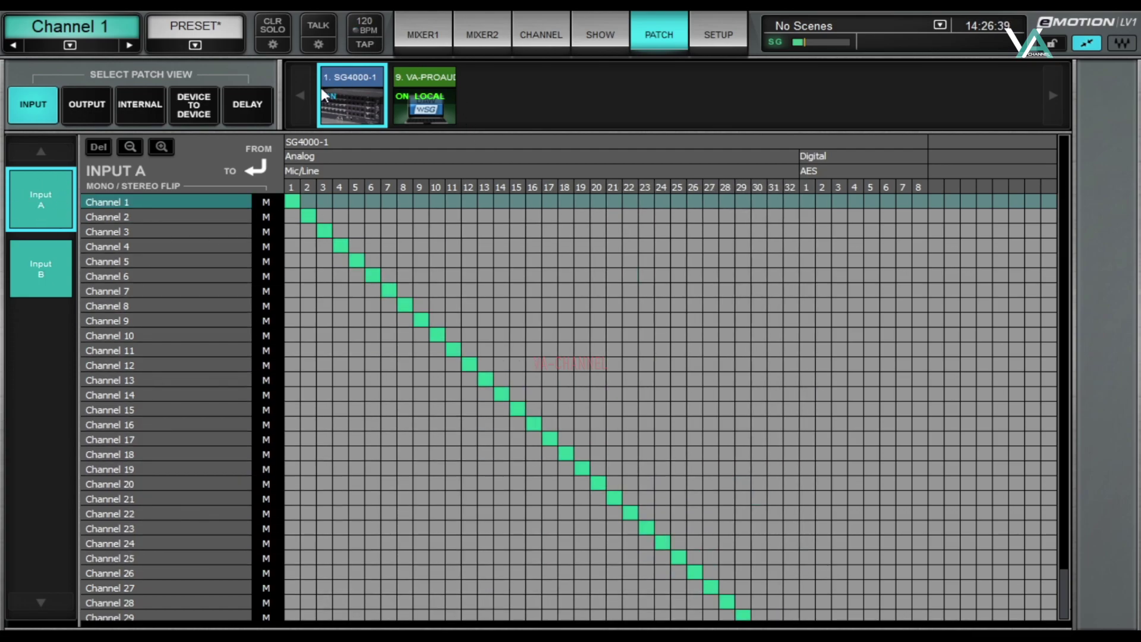
# Patch the VA-PROAUDIO ASIO inputs one-to-one to the Input B channels, starting at channel 1.
pyautogui.click(38, 262)
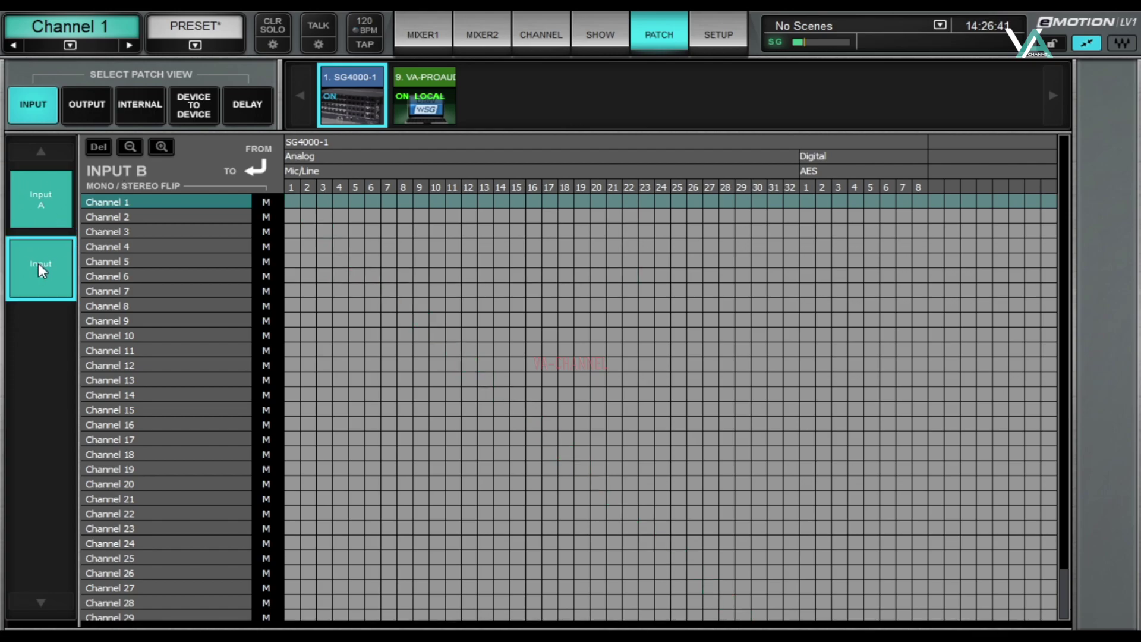
pyautogui.click(407, 119)
pyautogui.click(373, 86)
pyautogui.moveTo(291, 202); pyautogui.dragTo(784, 599)
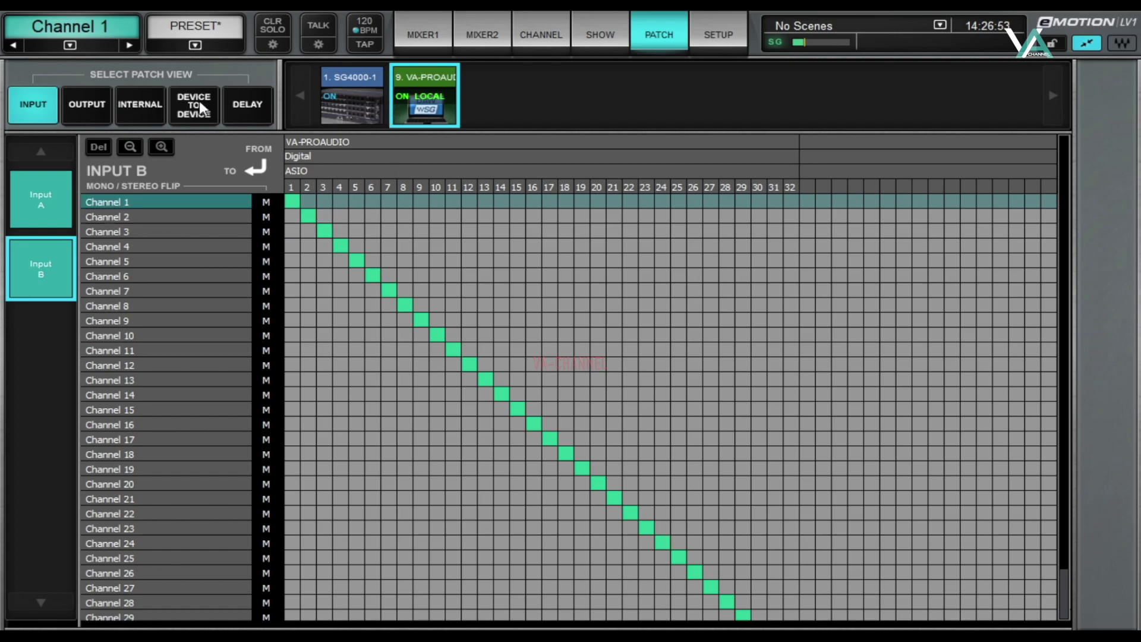
# Look at the direct output patch grid for VA-PROAUDIO and return to the Input B patch.
pyautogui.click(87, 106)
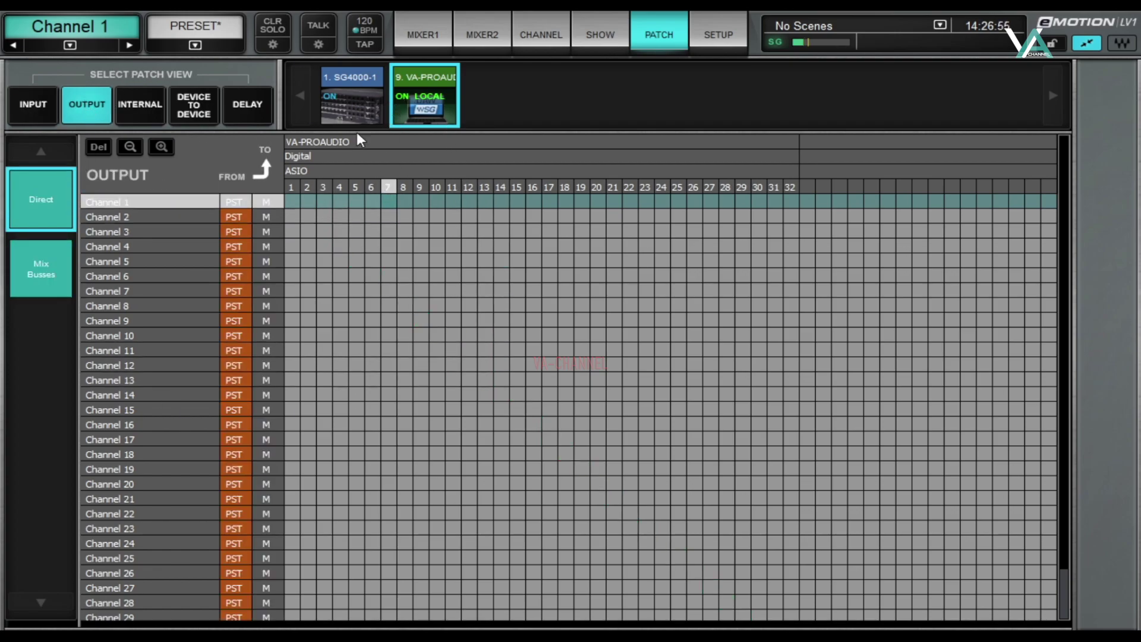
pyautogui.click(47, 98)
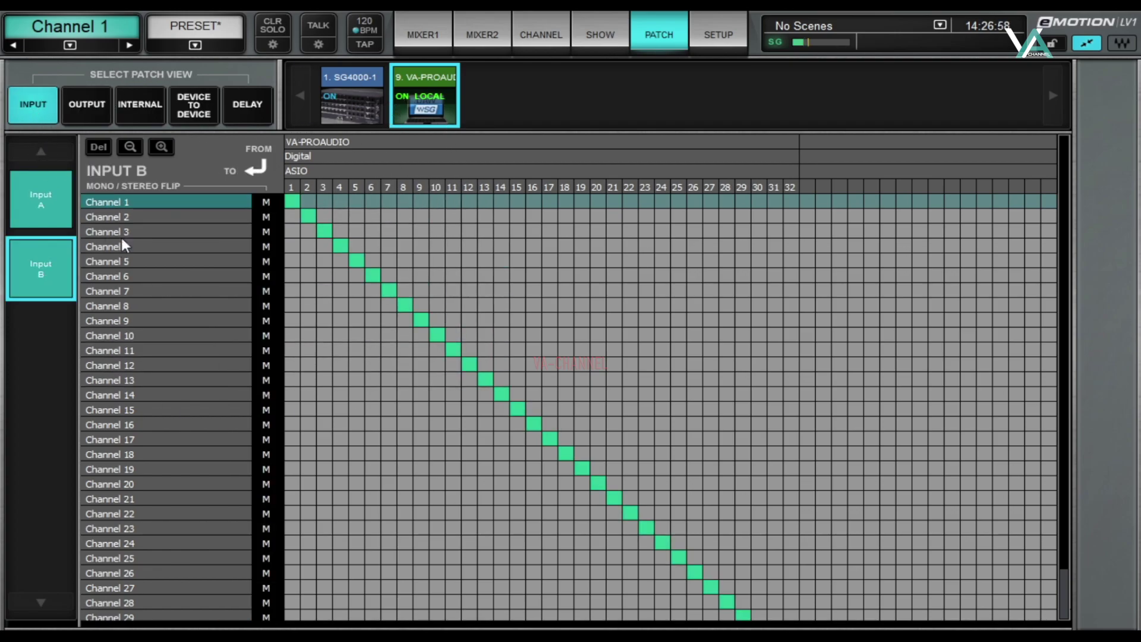
# Check the channel input labels on the first mixer view and the device racks in the system inventory.
pyautogui.click(399, 38)
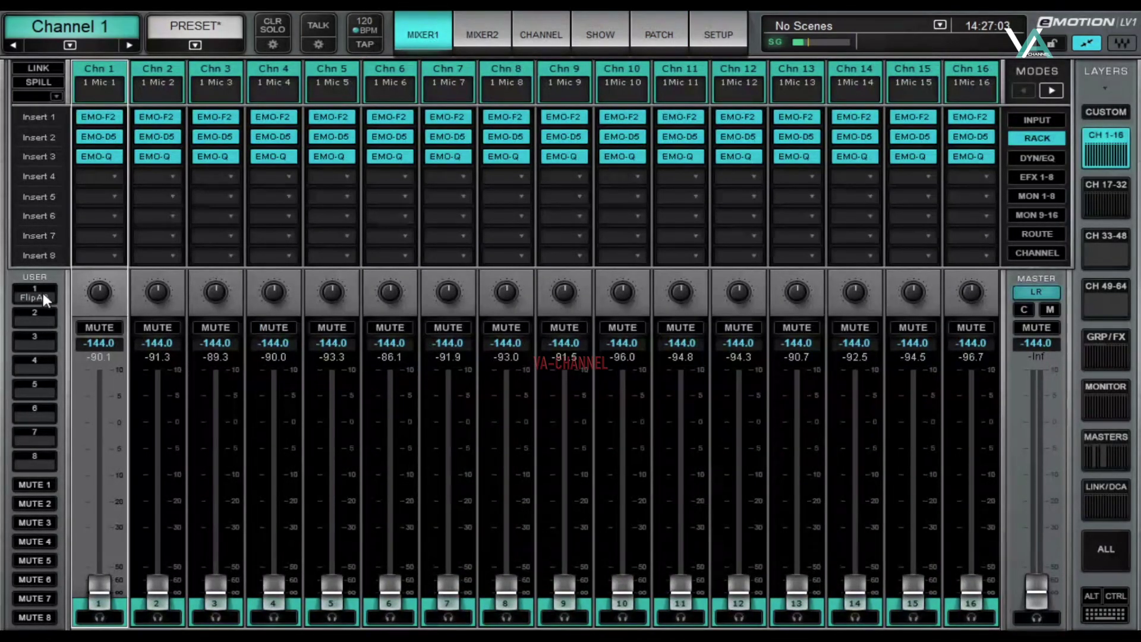
pyautogui.click(715, 28)
pyautogui.click(654, 38)
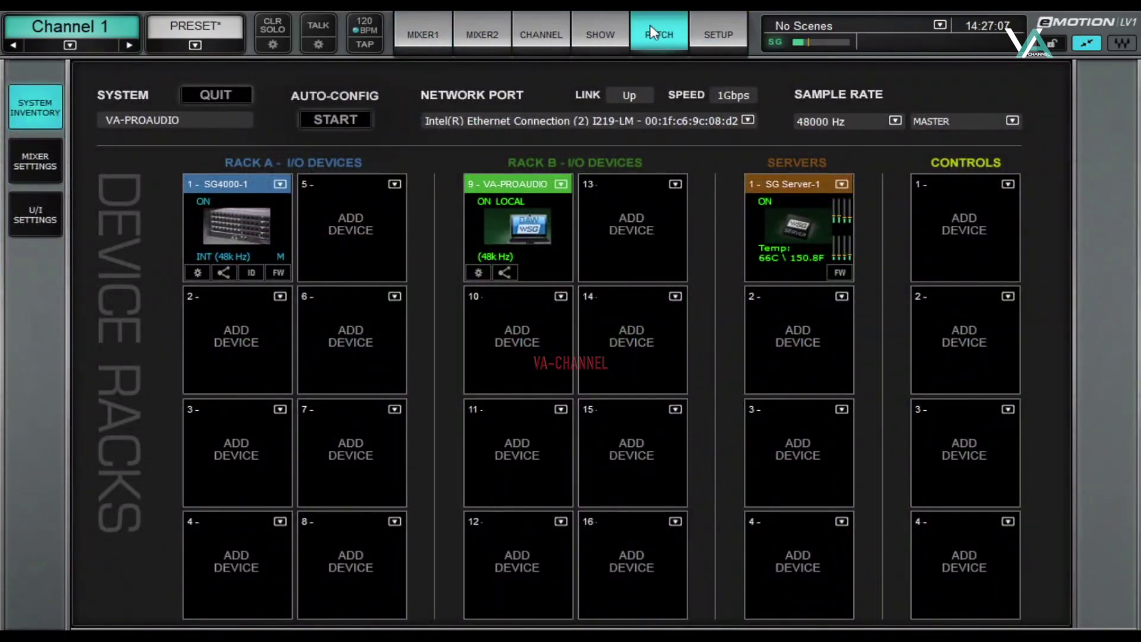
# Patch the LR mix bus left and right outputs to SG4000-1 analog line outputs 1 and 2.
pyautogui.click(74, 97)
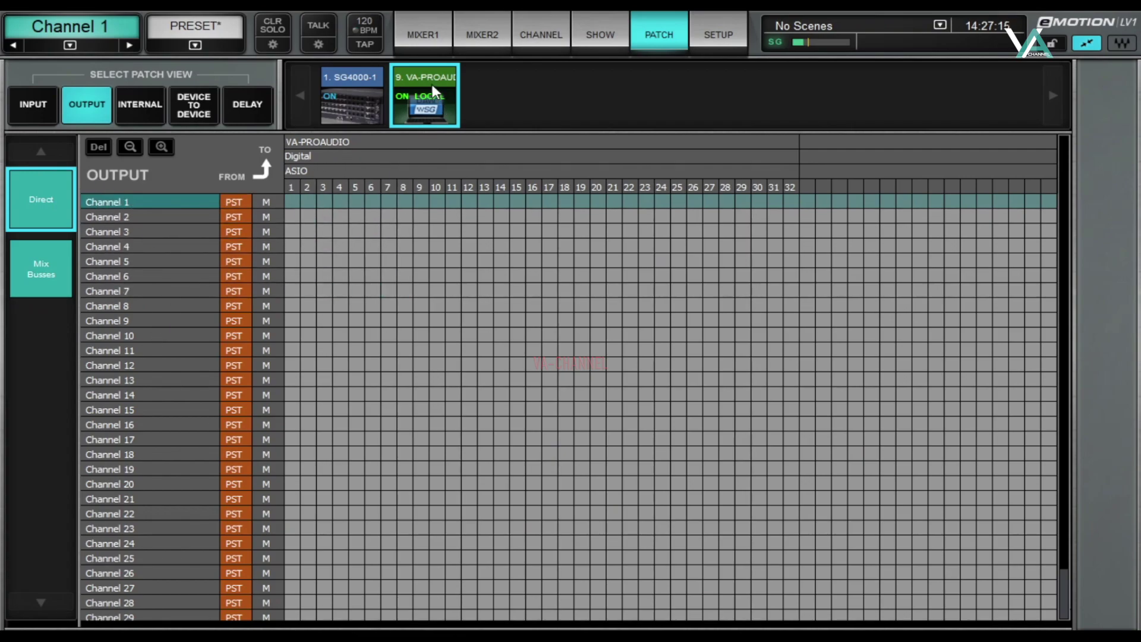
pyautogui.click(353, 82)
pyautogui.click(420, 95)
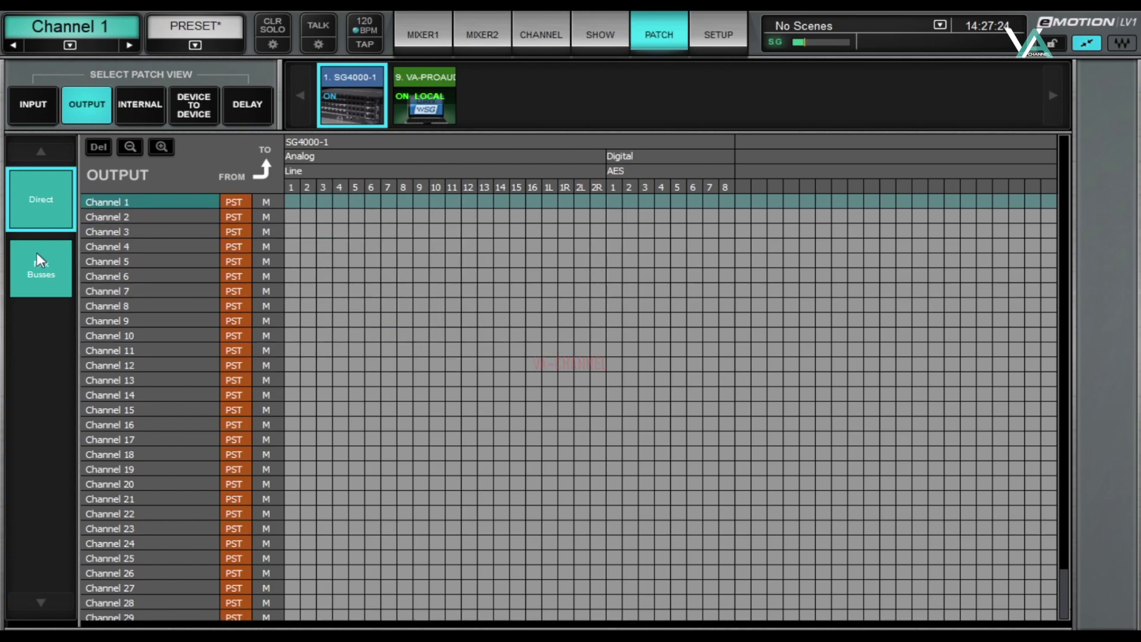
pyautogui.click(39, 269)
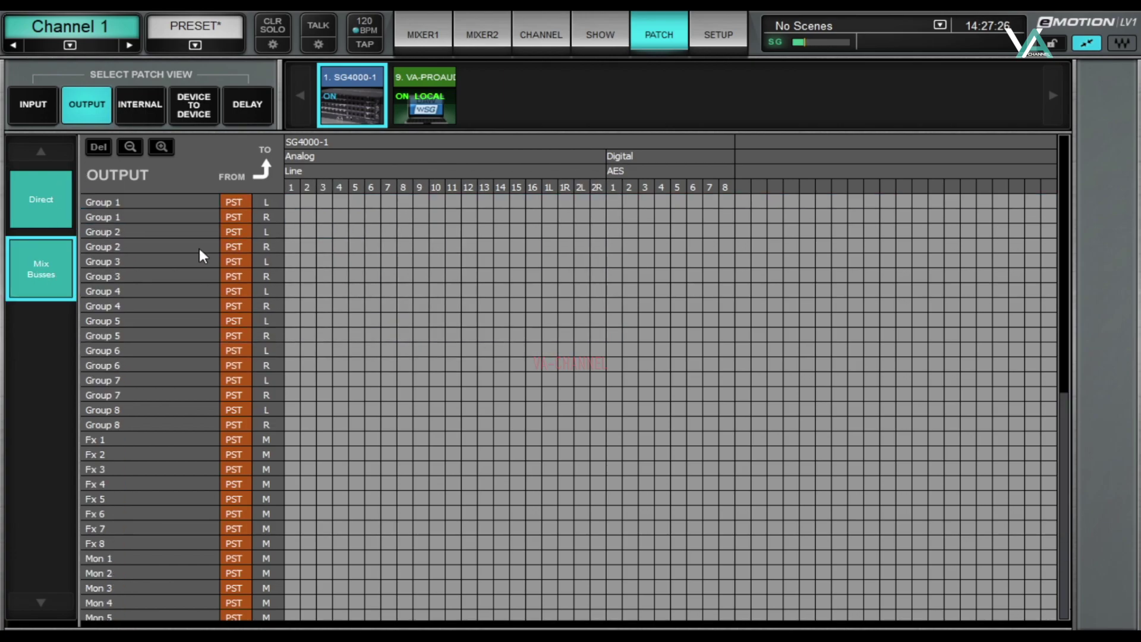
pyautogui.scroll(-3, 218, 526)
pyautogui.scroll(-6, 219, 525)
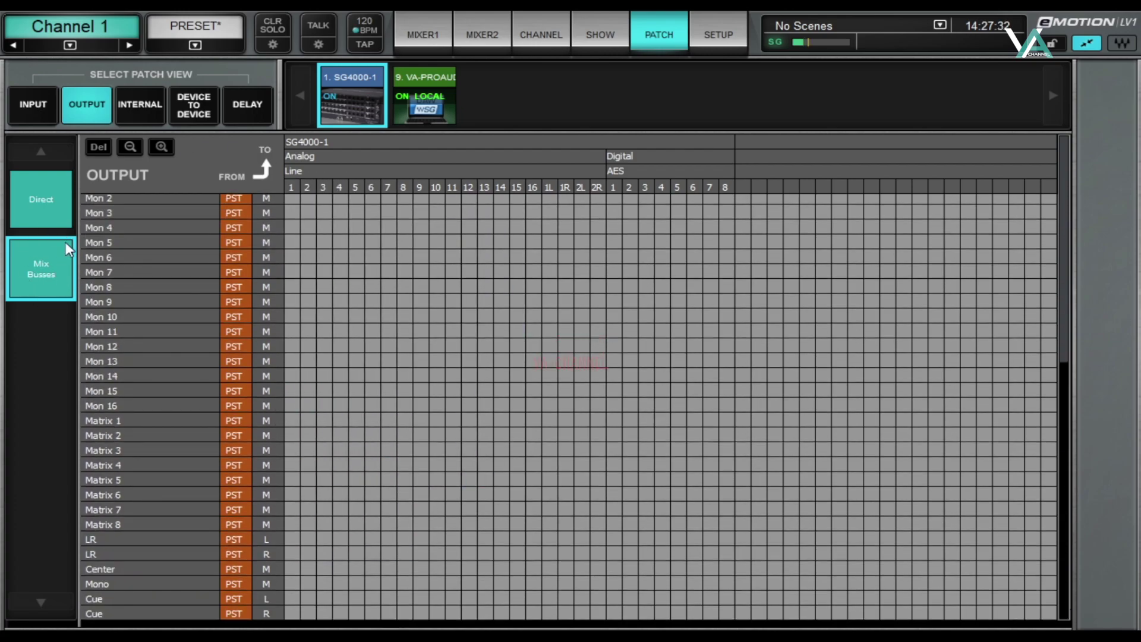
pyautogui.click(294, 538)
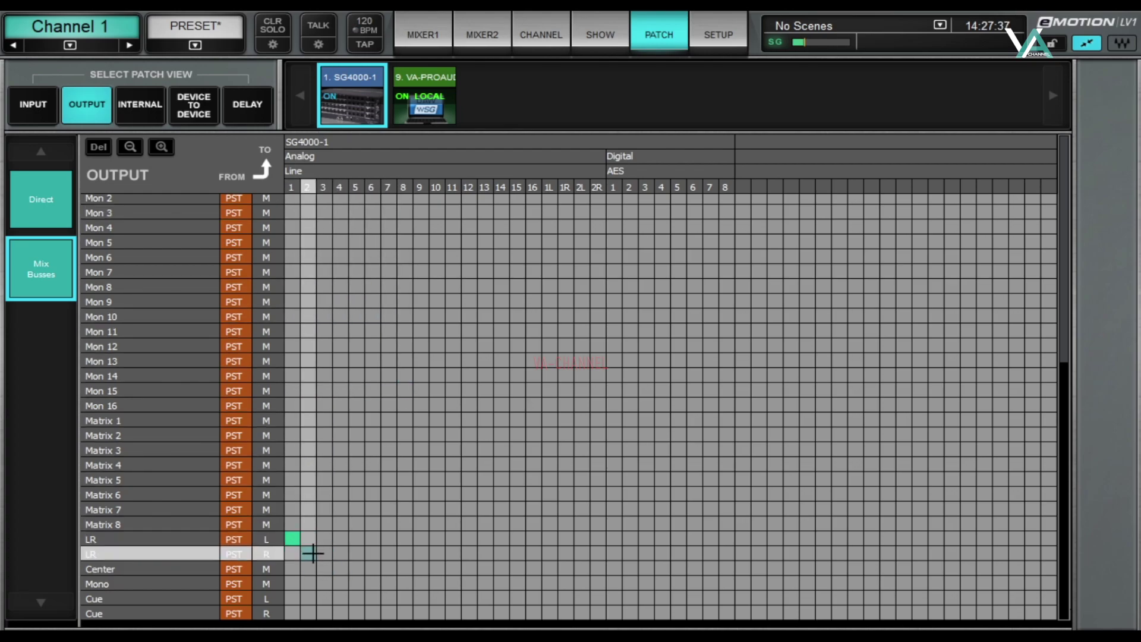
pyautogui.click(308, 553)
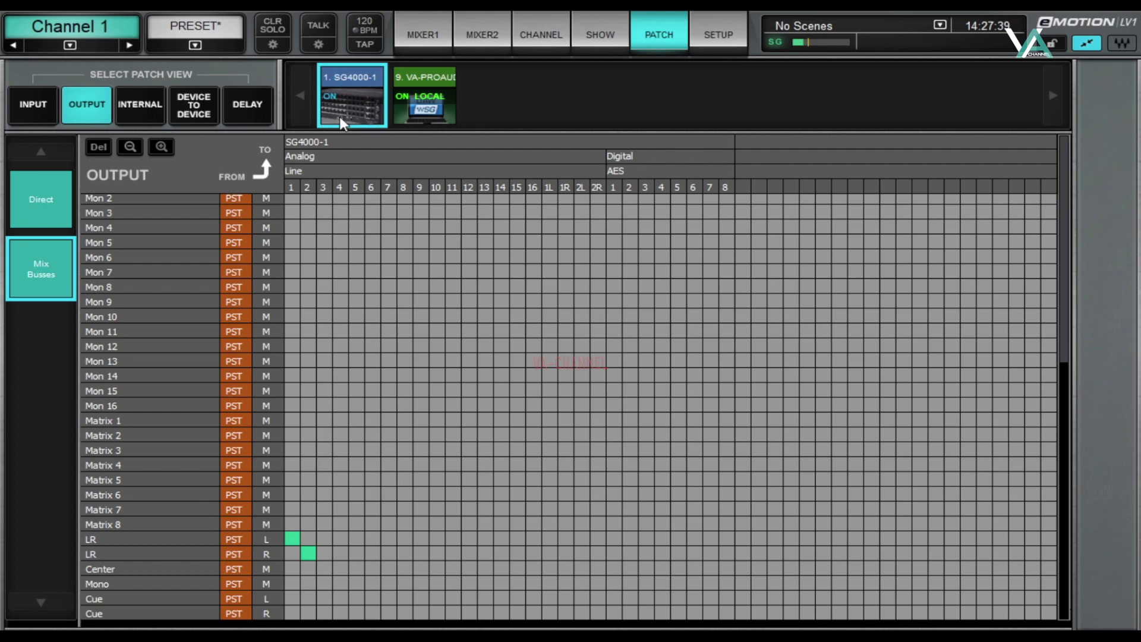
# Compare the Input A and Input B patch grids with both the SG4000-1 and VA-PROAUDIO devices shown.
pyautogui.click(29, 110)
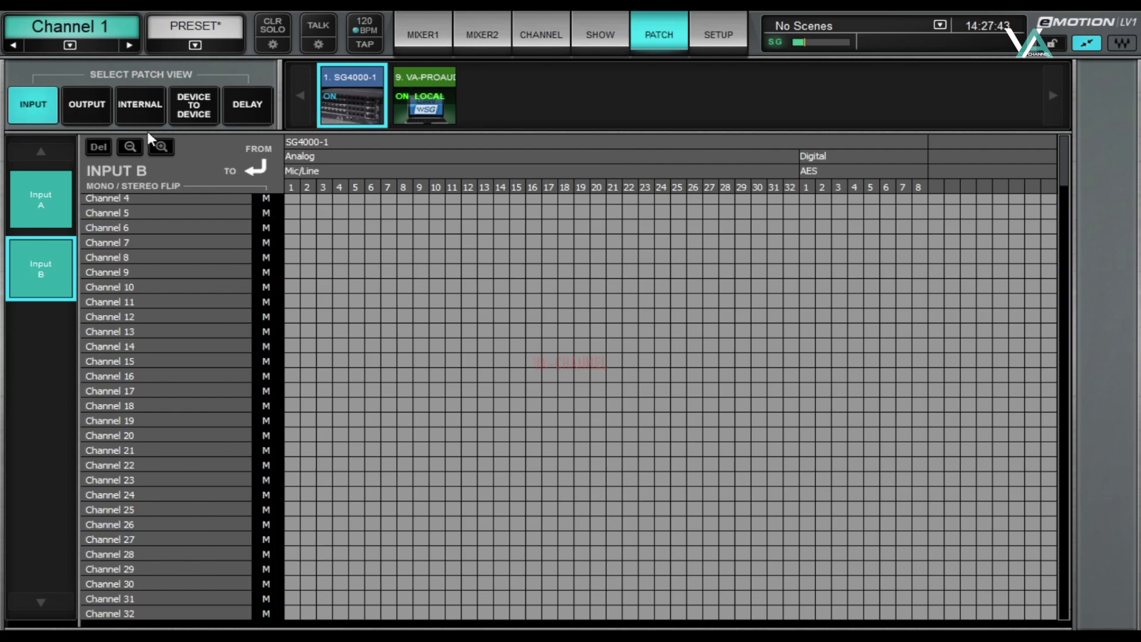
pyautogui.click(52, 172)
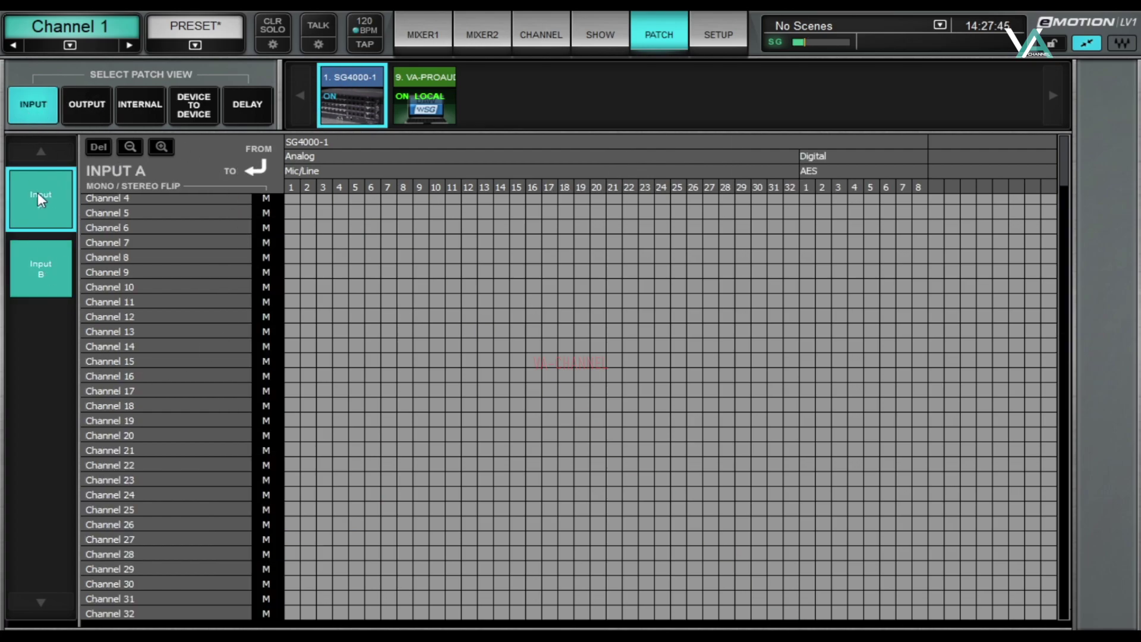
pyautogui.click(38, 279)
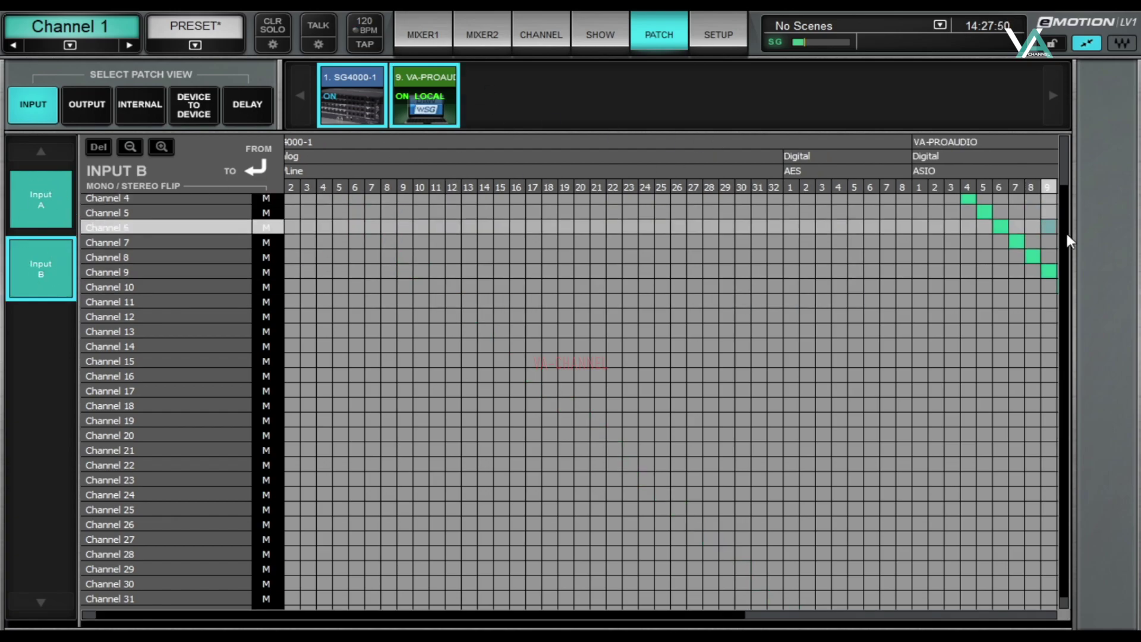
pyautogui.scroll(3, 1010, 249)
pyautogui.hscroll(1, 1010, 250)
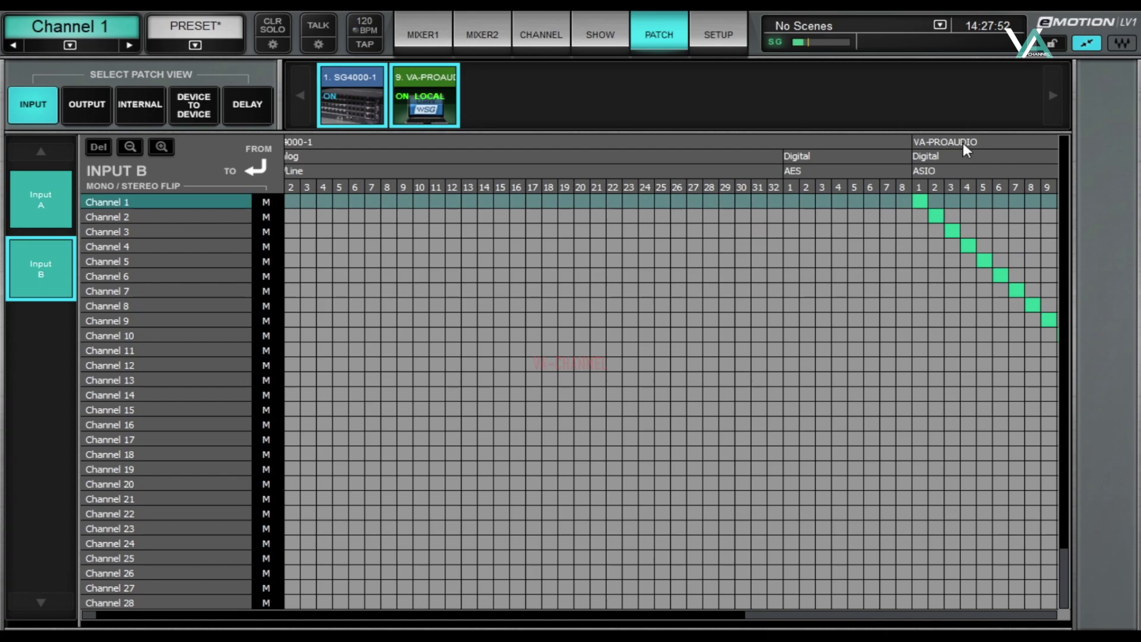
pyautogui.click(41, 200)
pyautogui.click(38, 255)
pyautogui.click(40, 203)
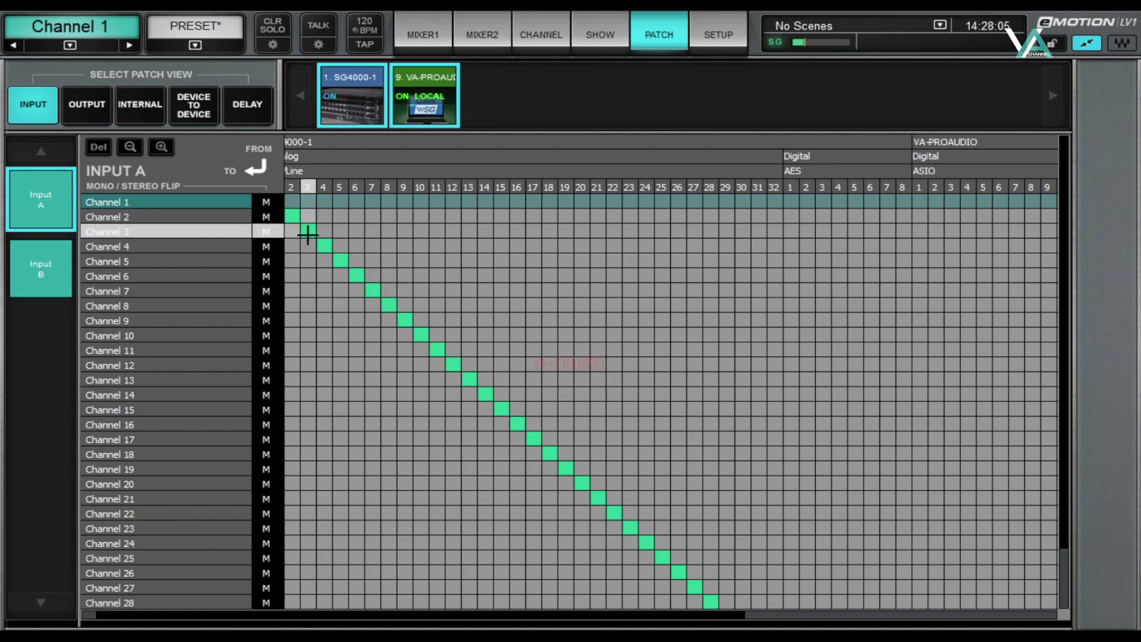
pyautogui.hscroll(-1, 305, 231)
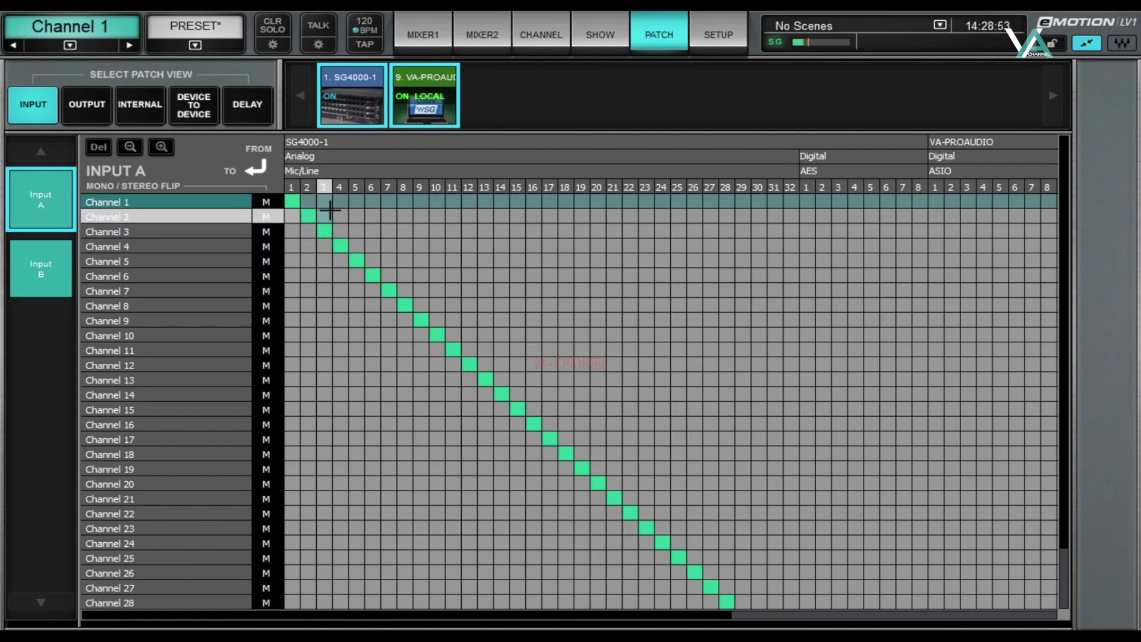
# Flip all mixer channels from Input A to Input B with FlipAB and check the matching device racks.
pyautogui.click(425, 18)
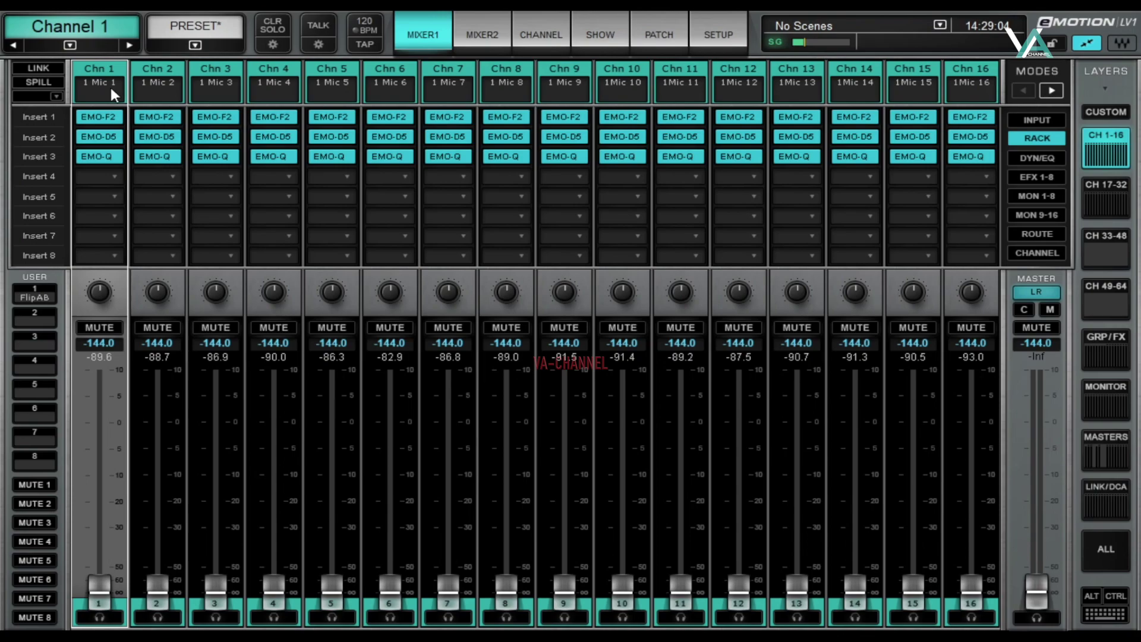
pyautogui.click(715, 30)
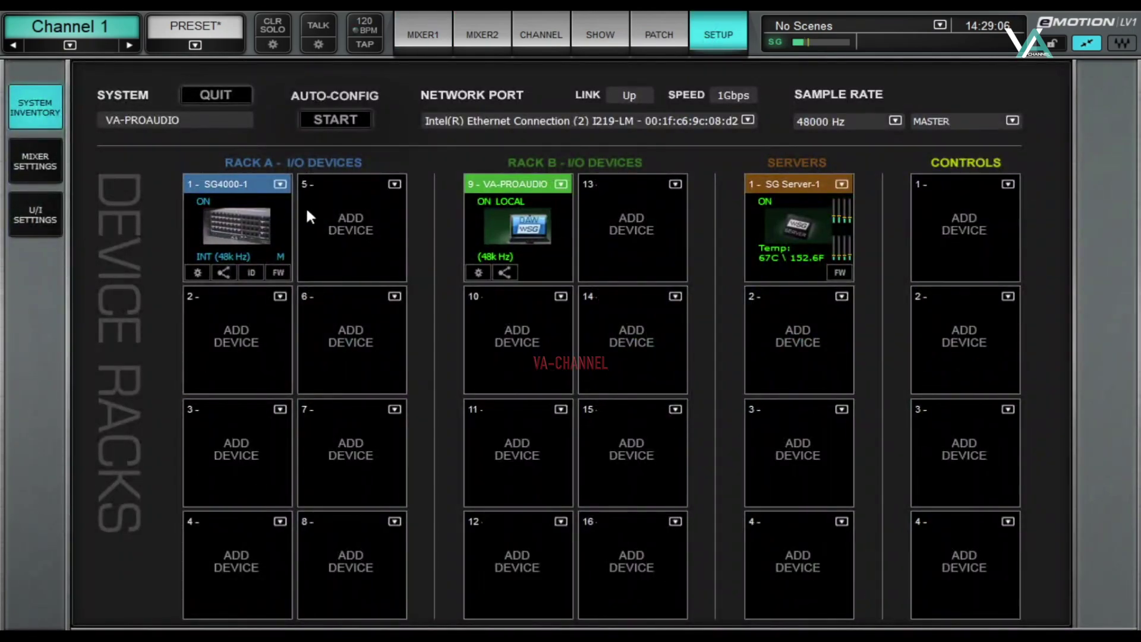
pyautogui.click(425, 26)
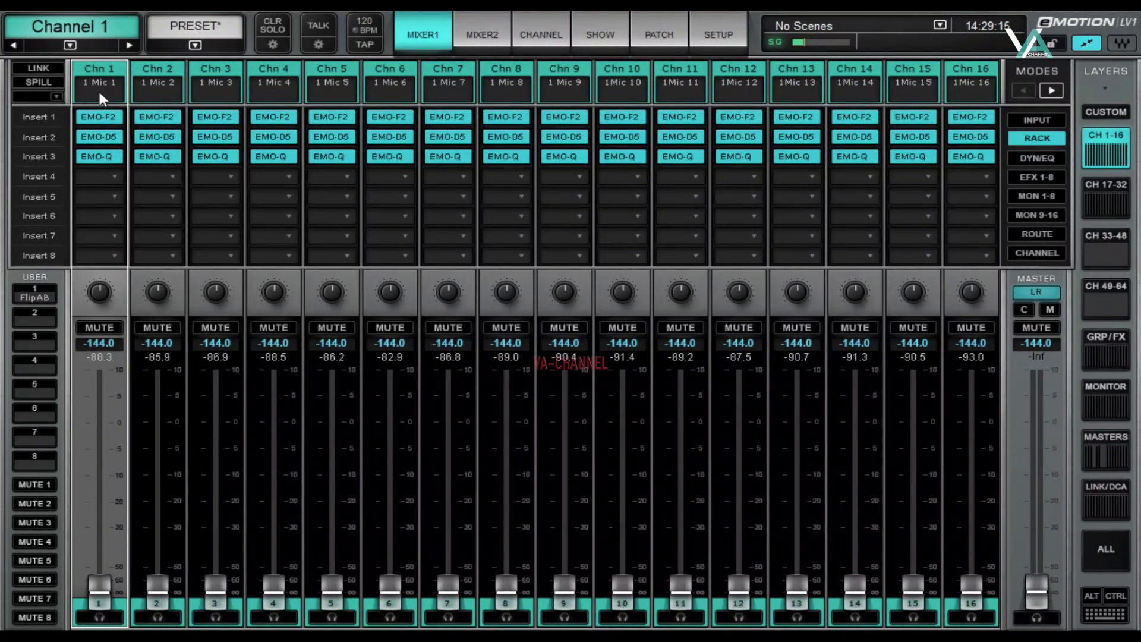
pyautogui.click(35, 295)
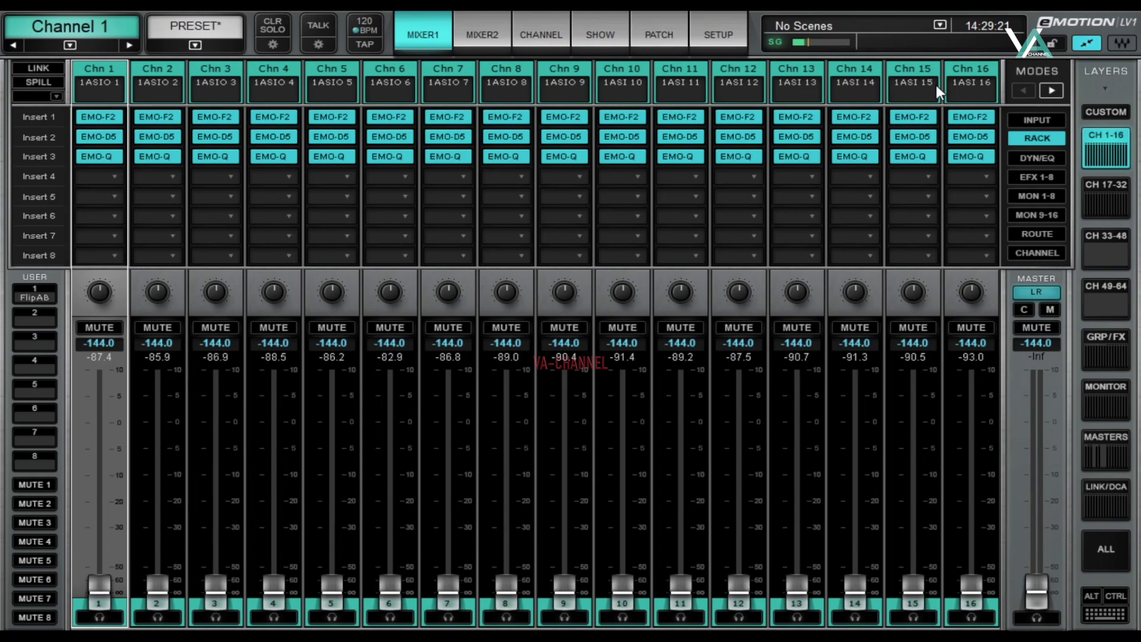
pyautogui.click(725, 20)
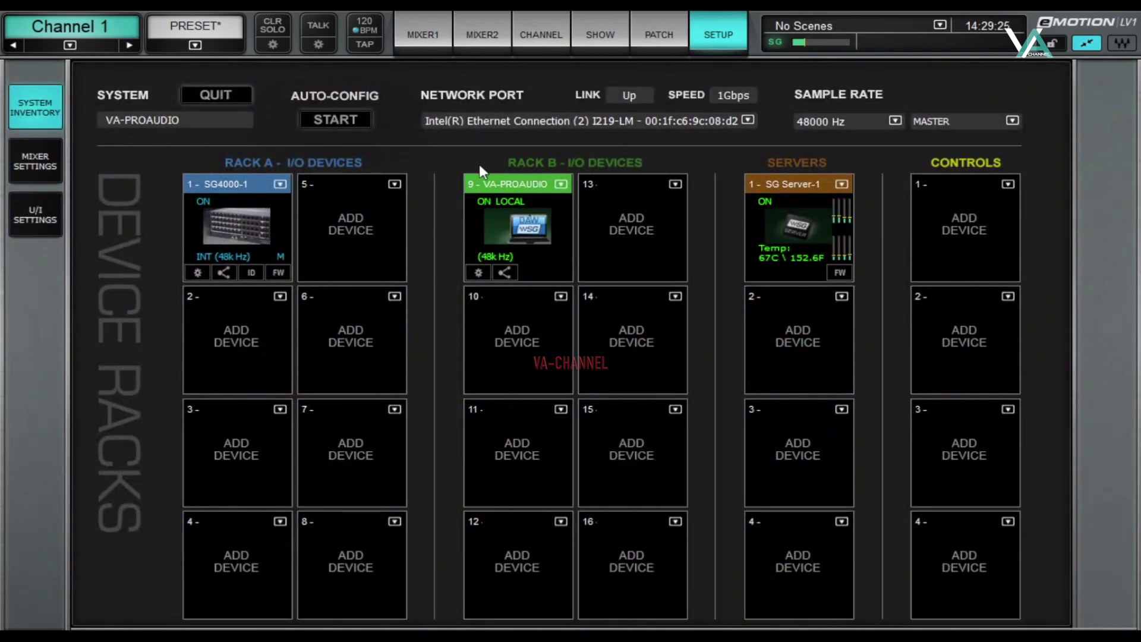
pyautogui.click(422, 34)
# Patch SG4000-1 analog mic/line inputs 1 to 5 one-to-one to Input B channels 1 to 5.
pyautogui.click(657, 27)
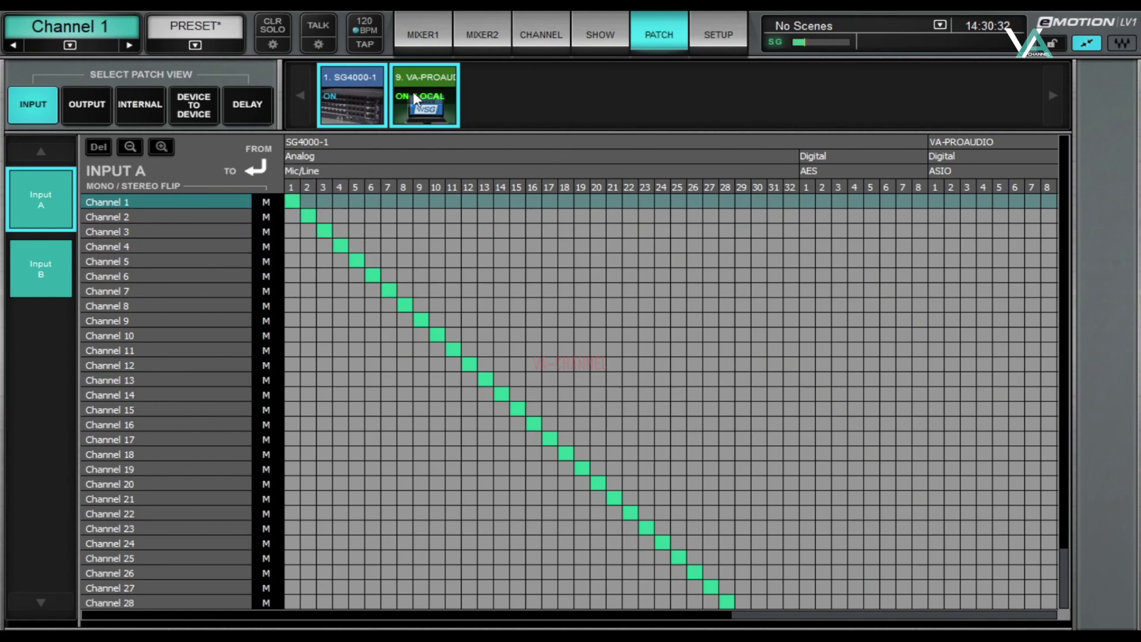
pyautogui.click(55, 265)
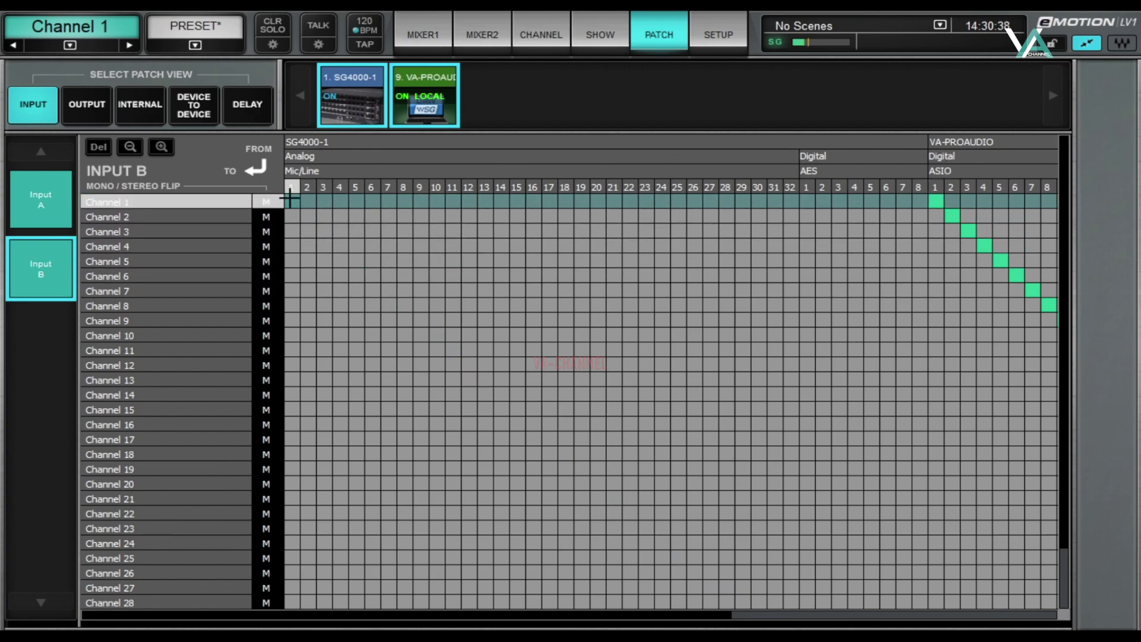
pyautogui.click(350, 265)
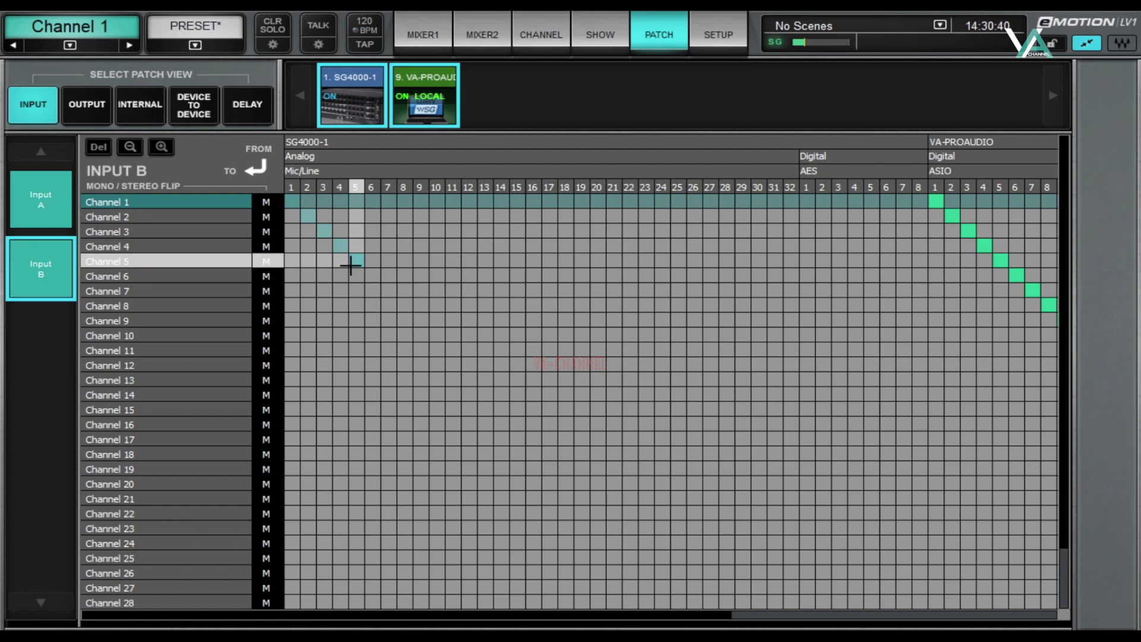
# Compare the channel sources on the mixer by flipping to Input A and back to Input B, and recheck the device racks.
pyautogui.click(422, 31)
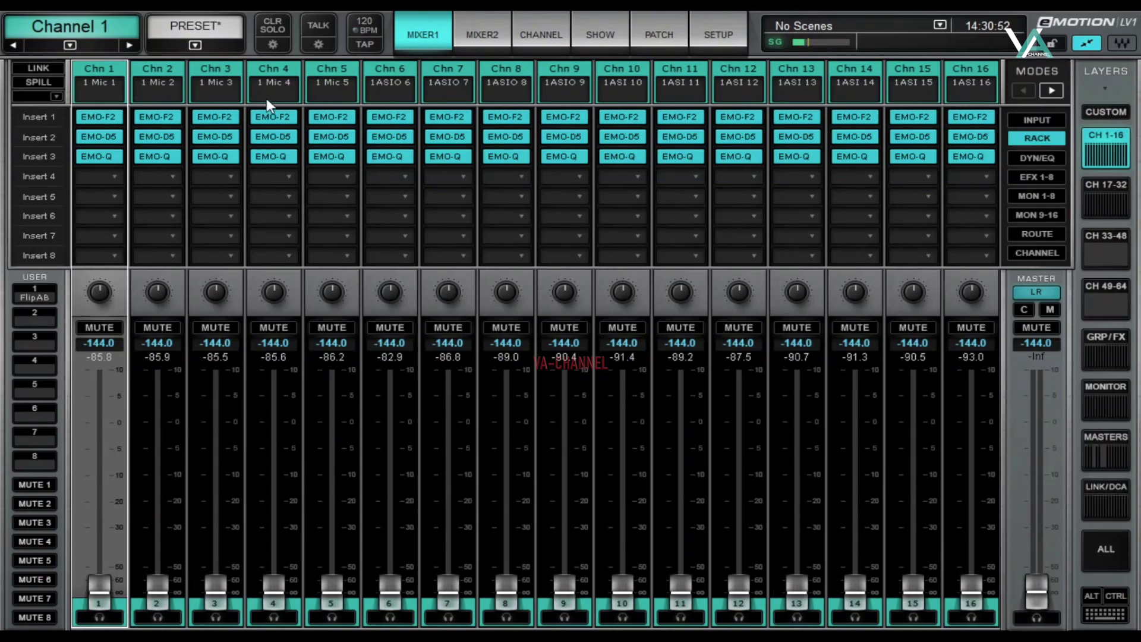
pyautogui.click(35, 295)
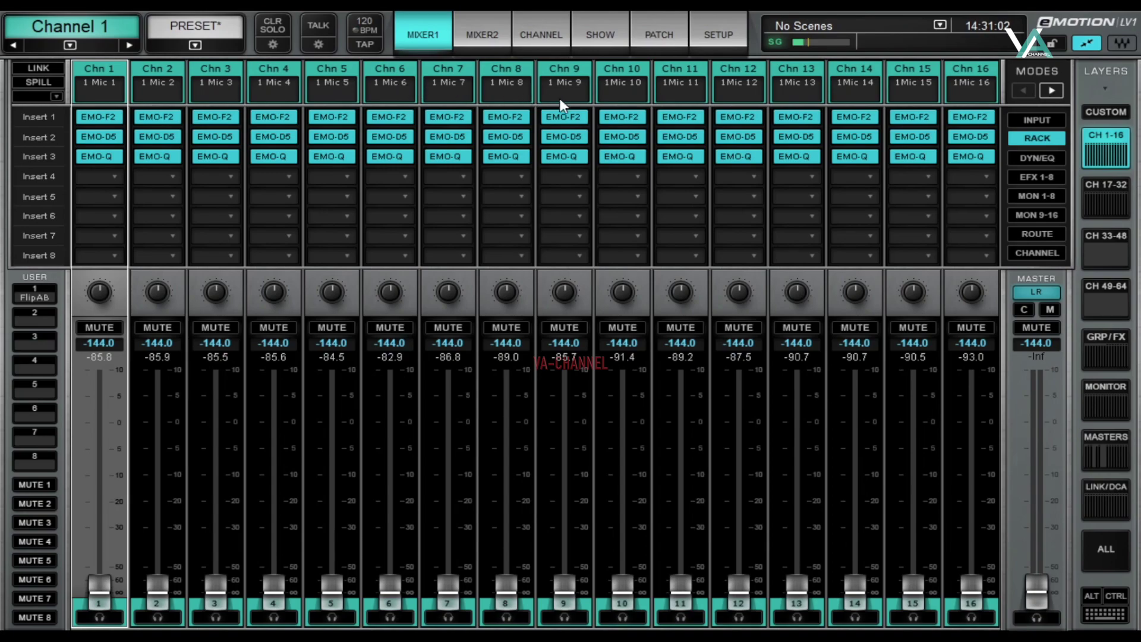
pyautogui.click(43, 295)
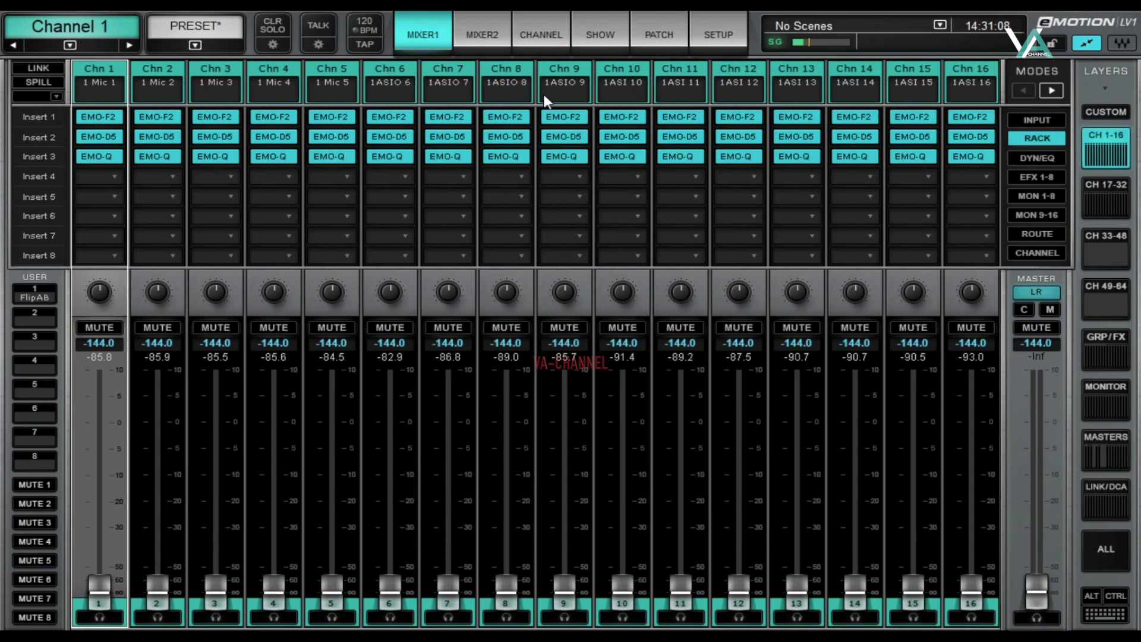
pyautogui.click(720, 31)
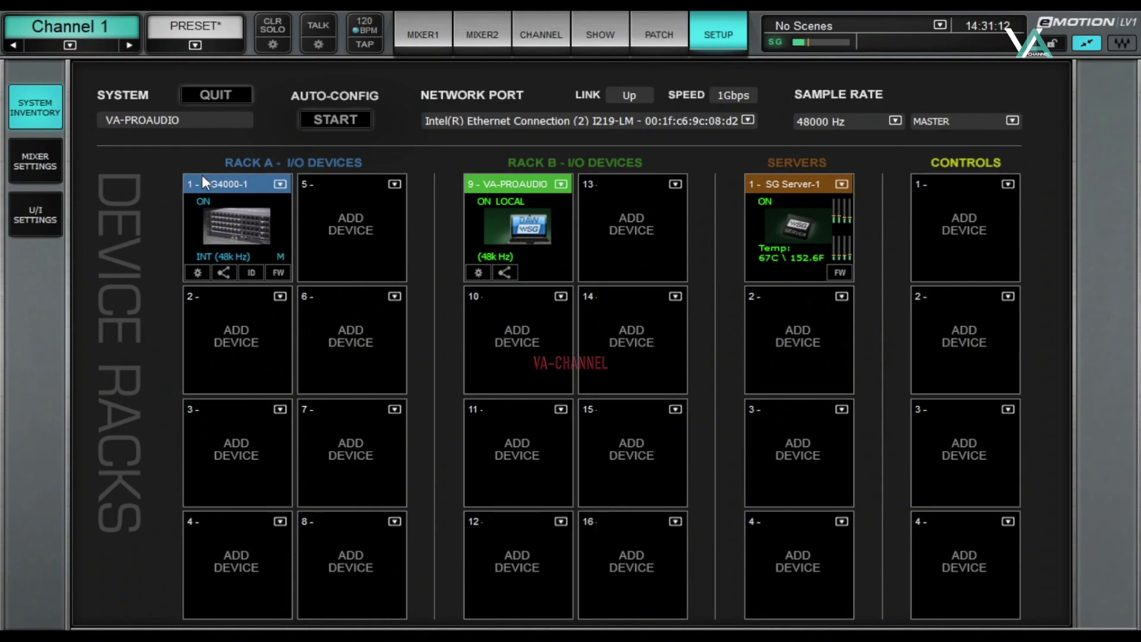
pyautogui.click(424, 36)
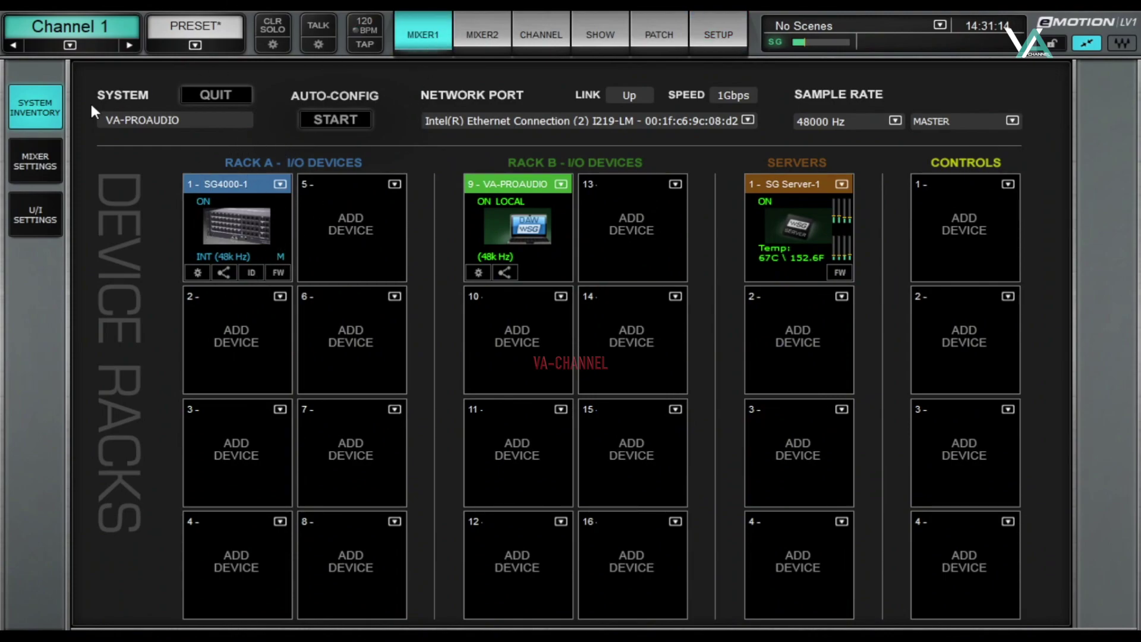
# Review the Input A and Input B patches, and flip the mixer channels back to Input A.
pyautogui.click(659, 35)
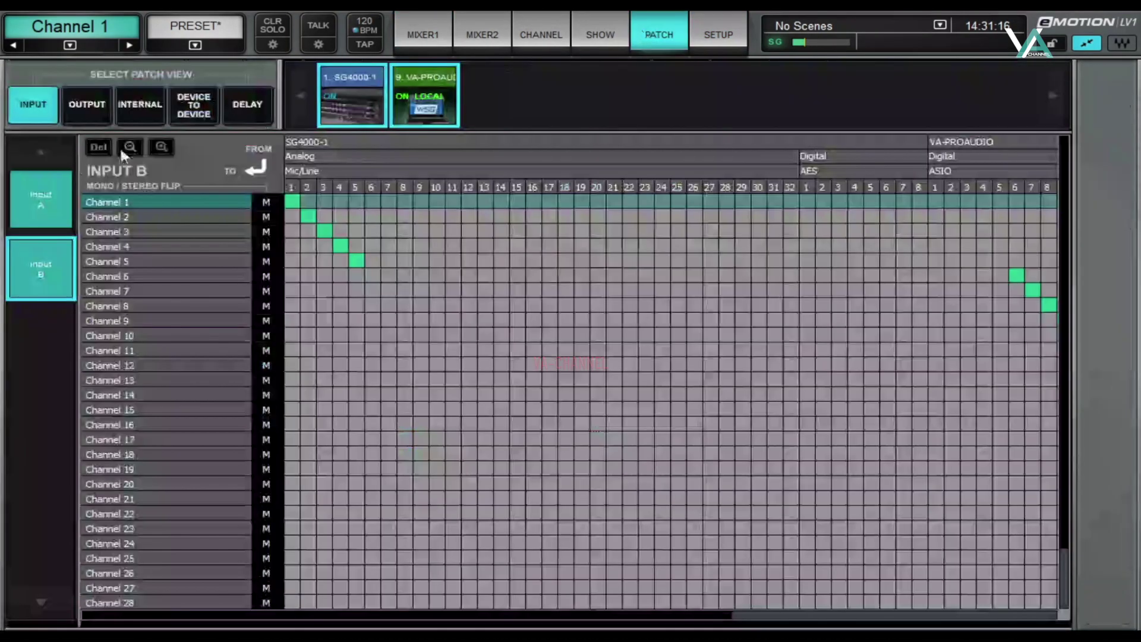
pyautogui.click(41, 200)
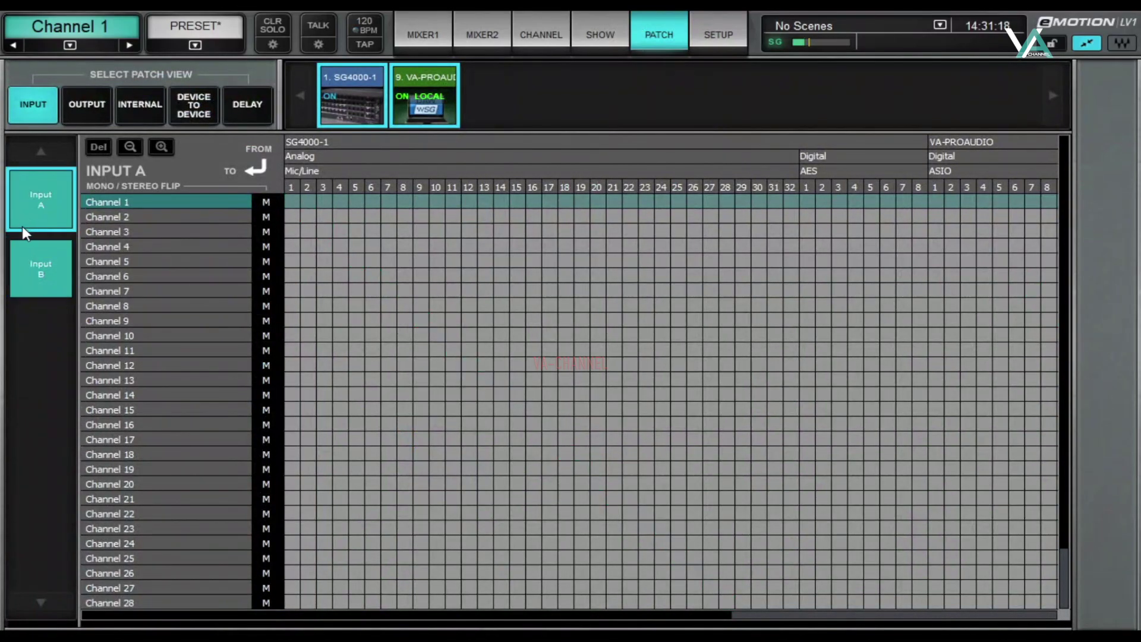
pyautogui.click(37, 273)
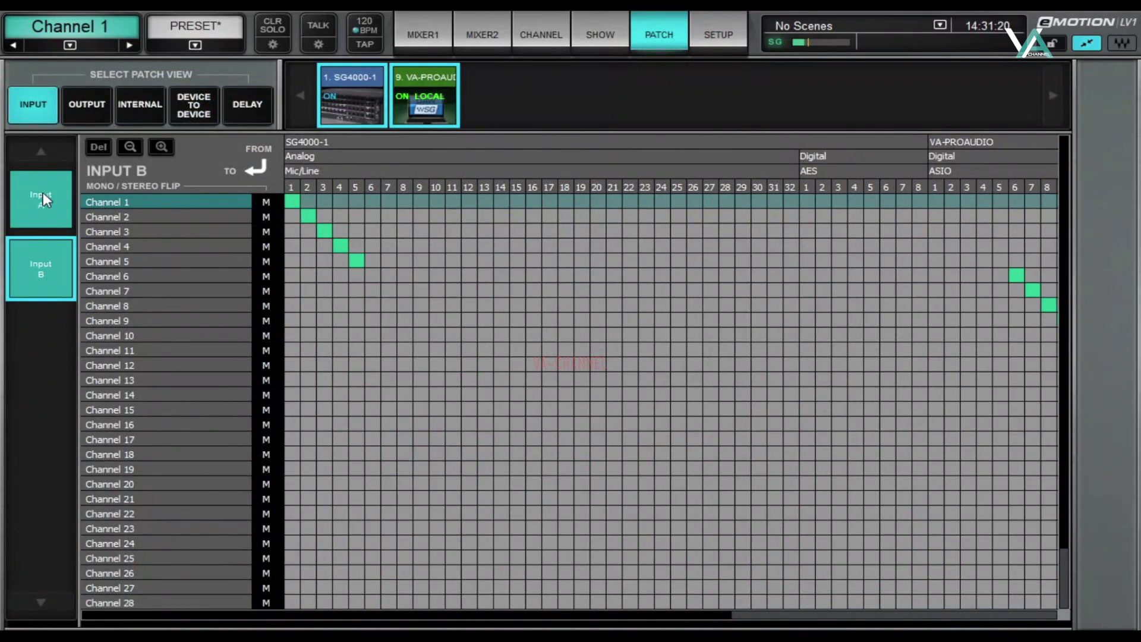
pyautogui.click(430, 25)
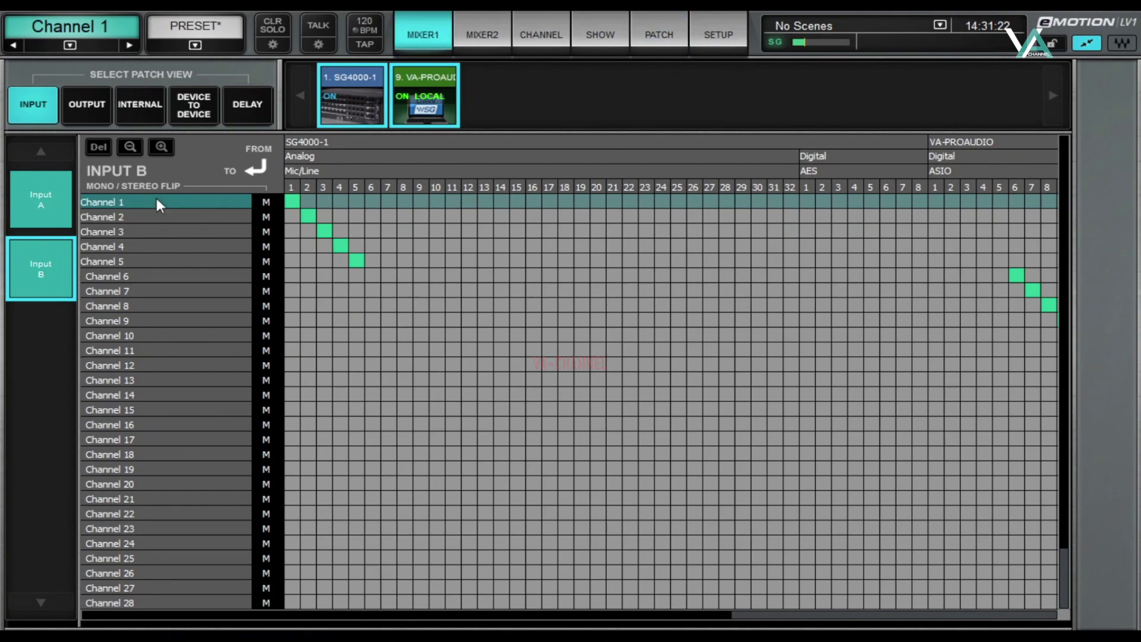
pyautogui.click(34, 293)
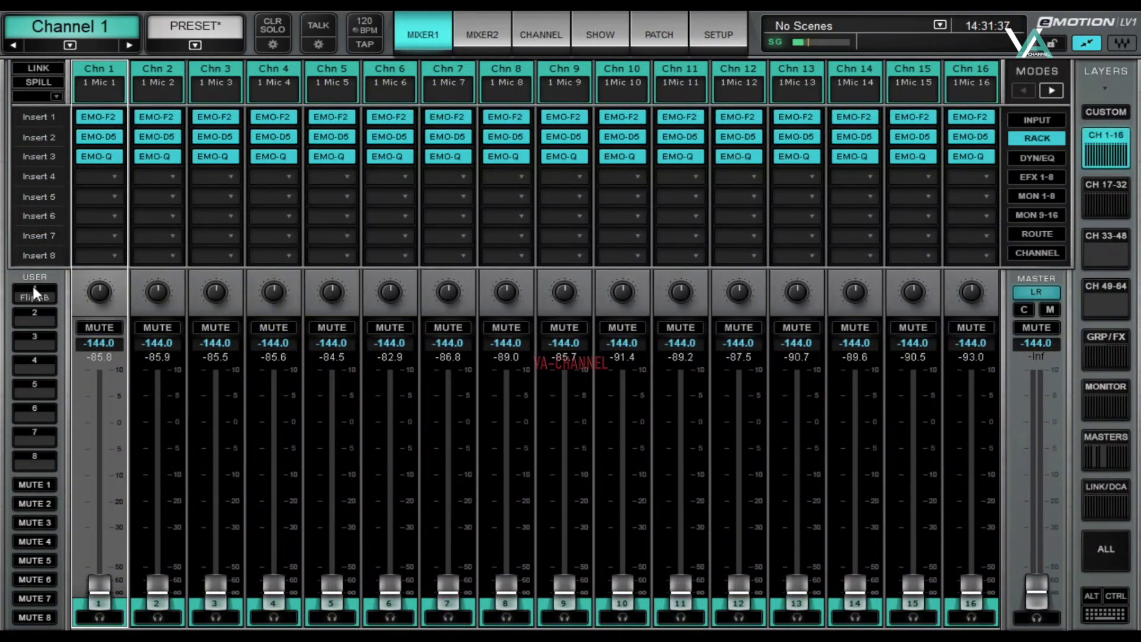
# Examine the internal routing grid from the channels down through the group, Fx and monitor rows.
pyautogui.click(664, 33)
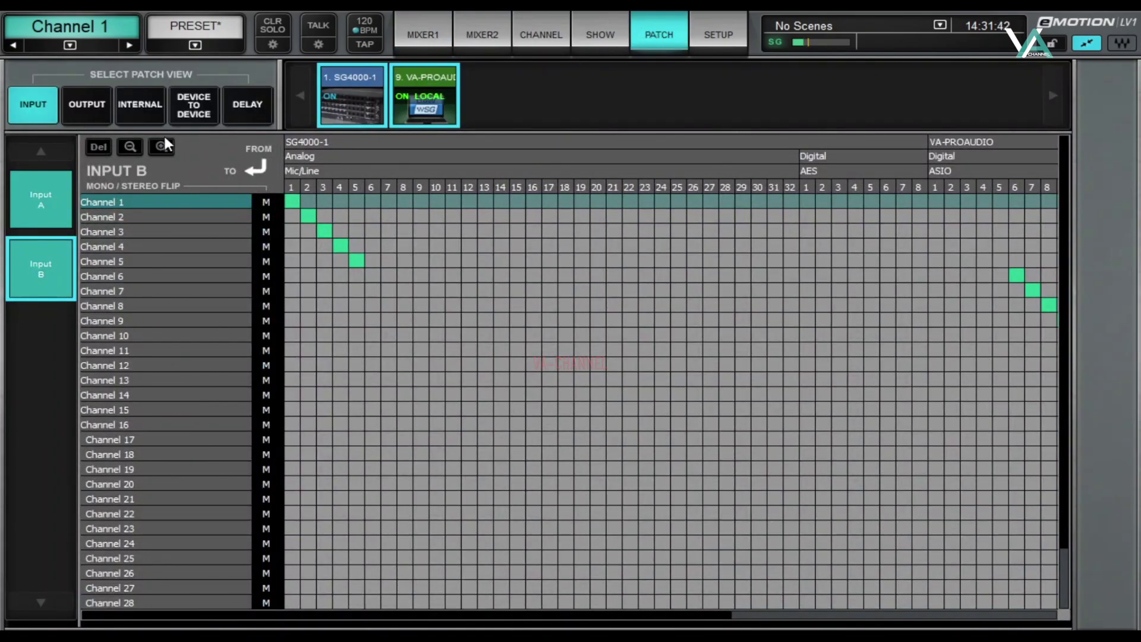
pyautogui.click(134, 113)
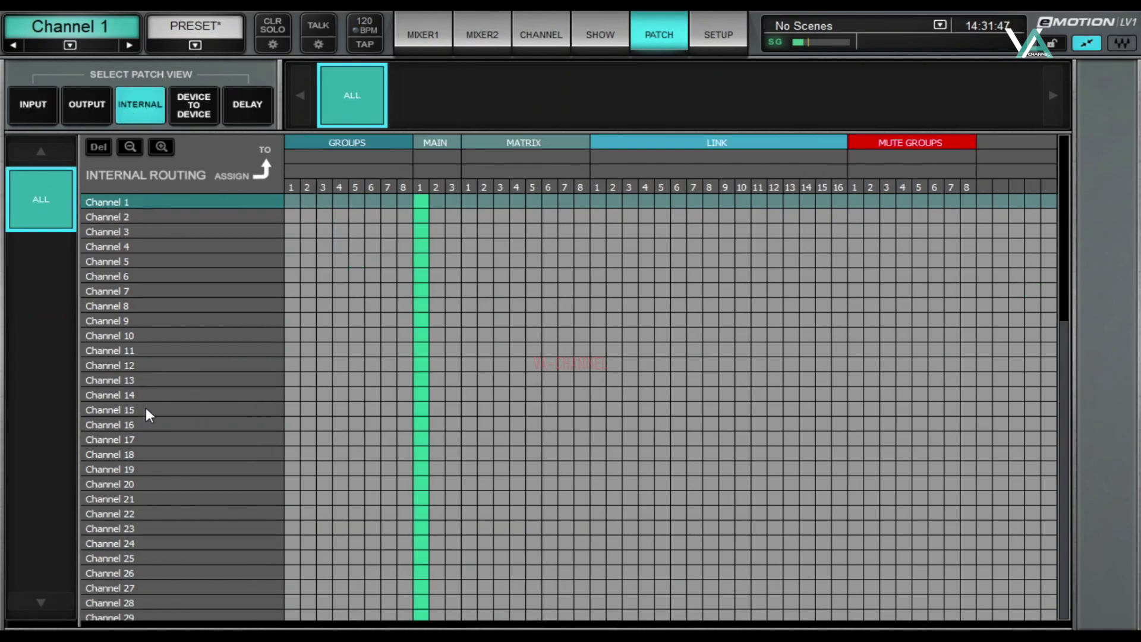
pyautogui.scroll(-10, 175, 284)
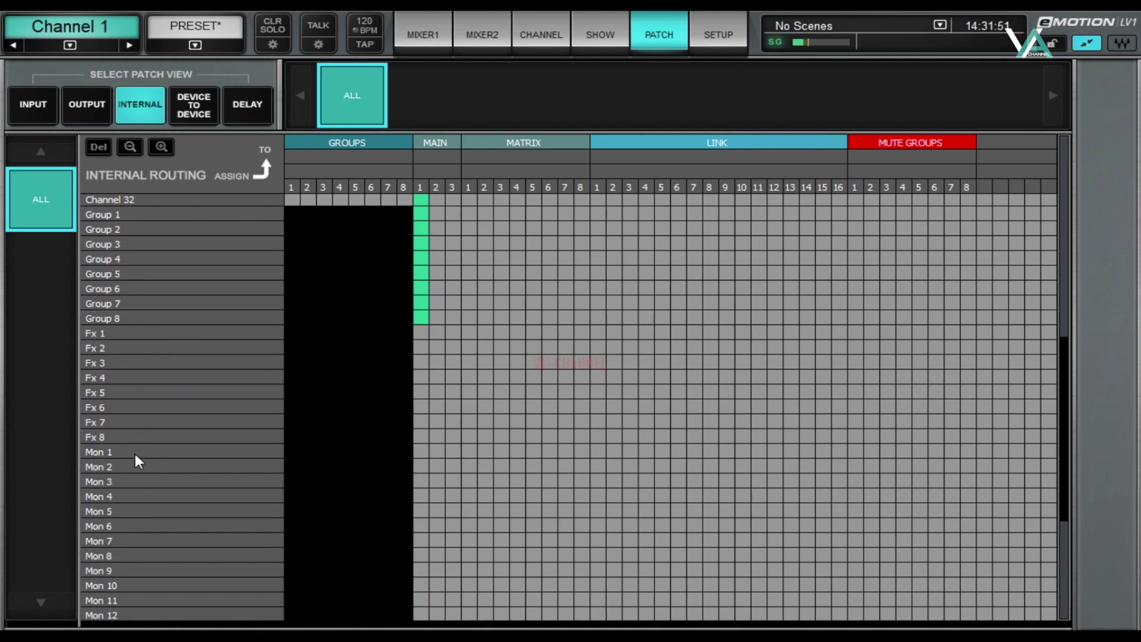
# Examine the internal routing grid through the group, Fx, monitor, main and matrix rows and back up to Channel 1.
pyautogui.scroll(-5, 128, 554)
pyautogui.scroll(-1, 153, 533)
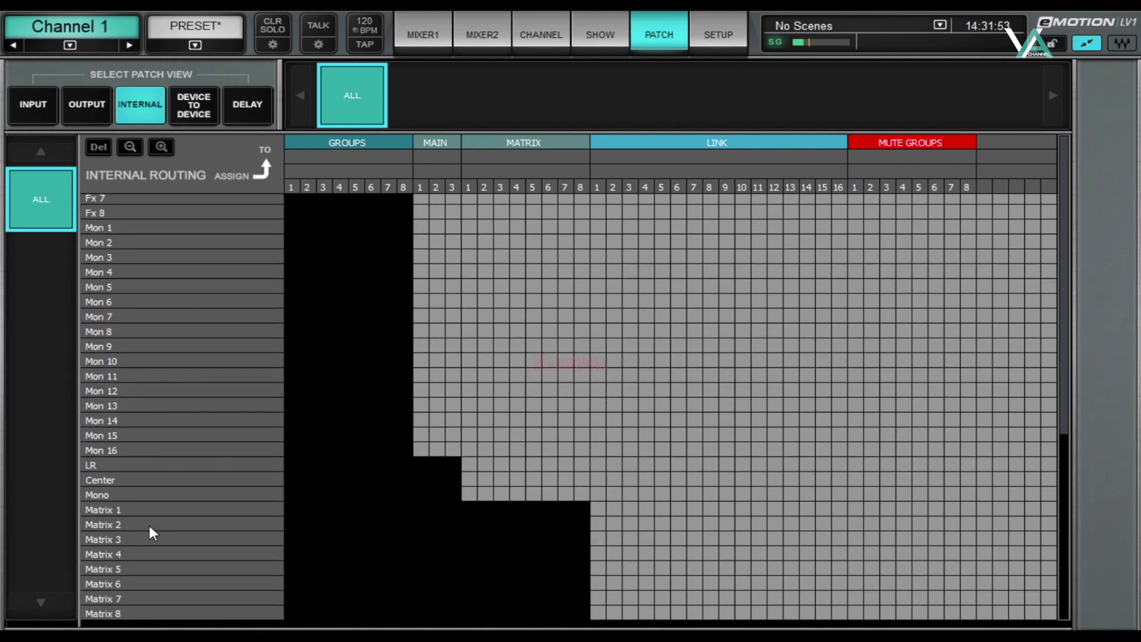
pyautogui.scroll(5, 195, 355)
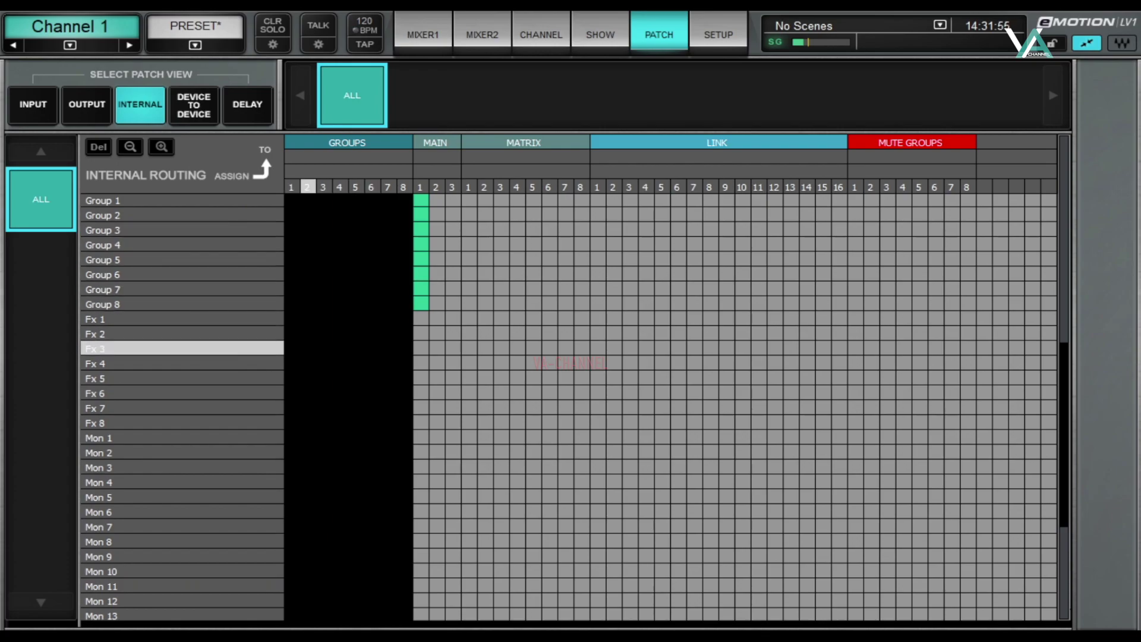
pyautogui.scroll(5, 356, 378)
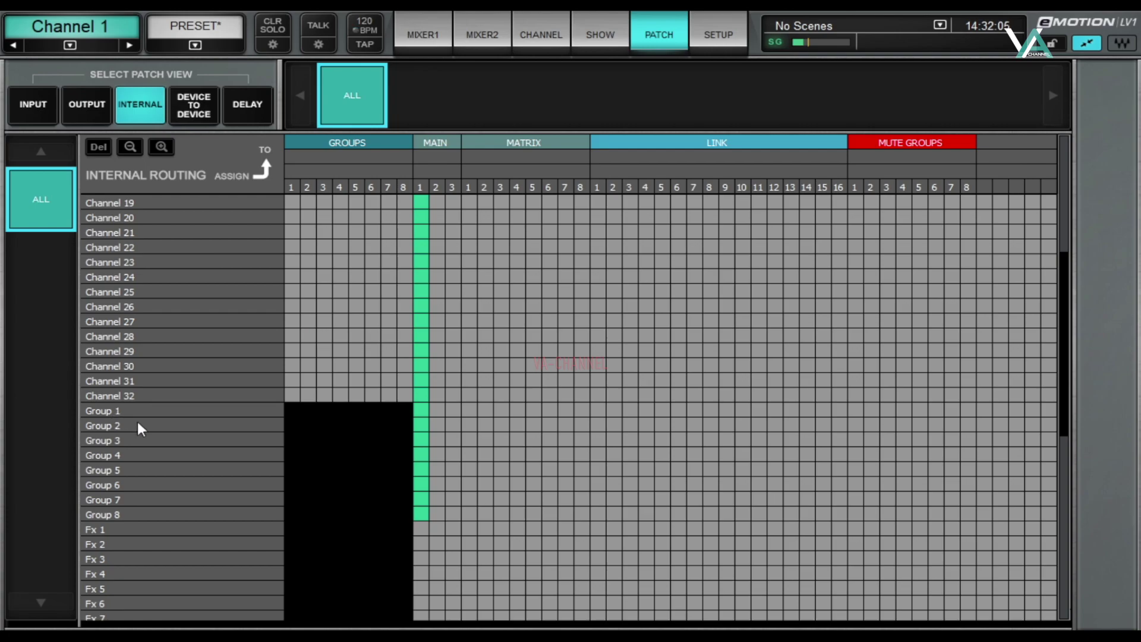
pyautogui.scroll(1, 380, 282)
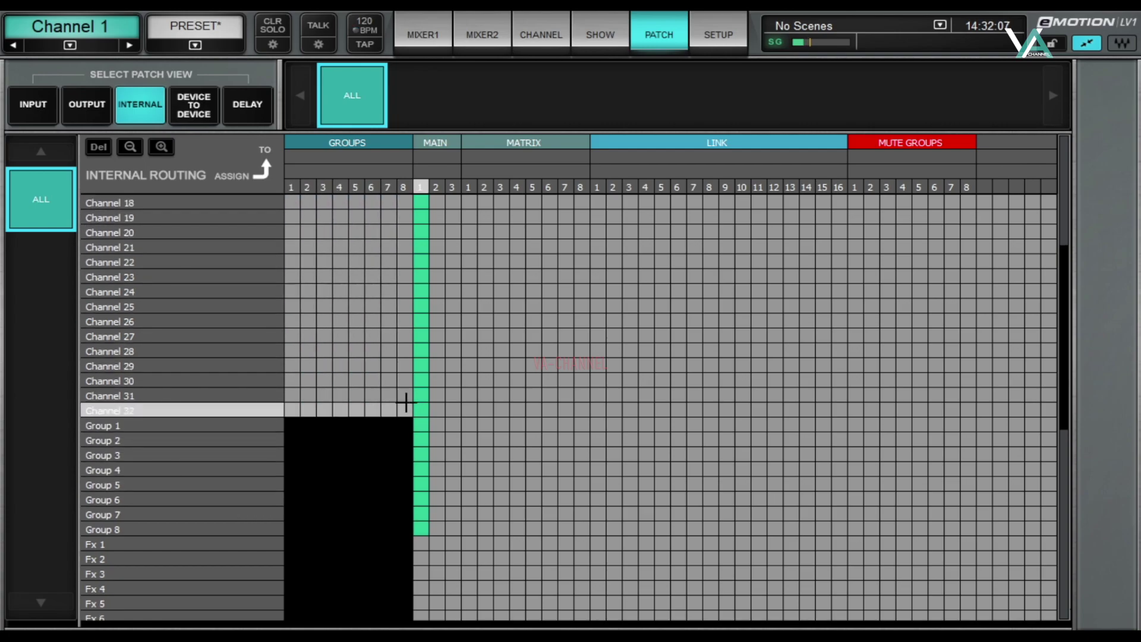
pyautogui.scroll(-17, 172, 403)
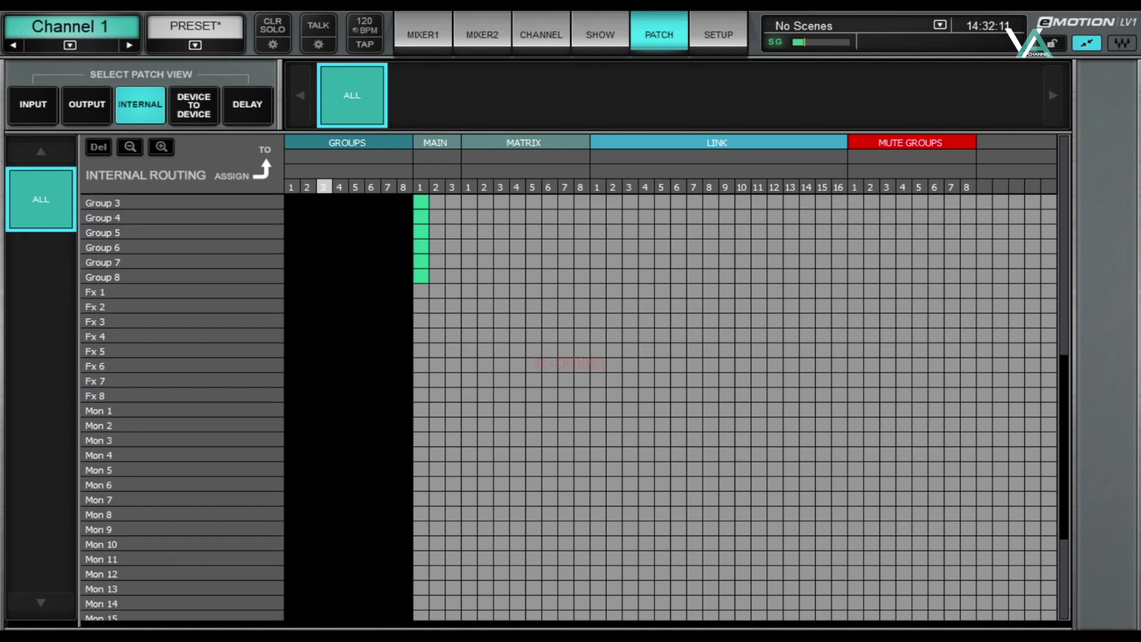
pyautogui.scroll(20, 349, 291)
pyautogui.scroll(3, 167, 233)
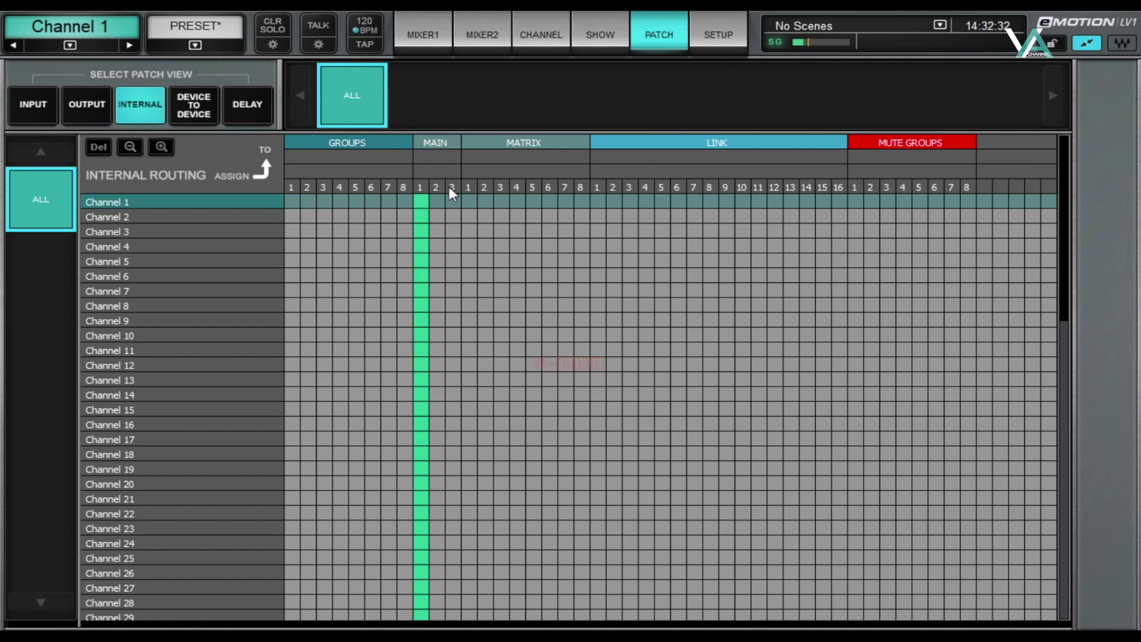
# Check Channel 1's output assignments, assign it to Main 2 in the internal routing, and compare the Center assignment in its channel view.
pyautogui.click(431, 20)
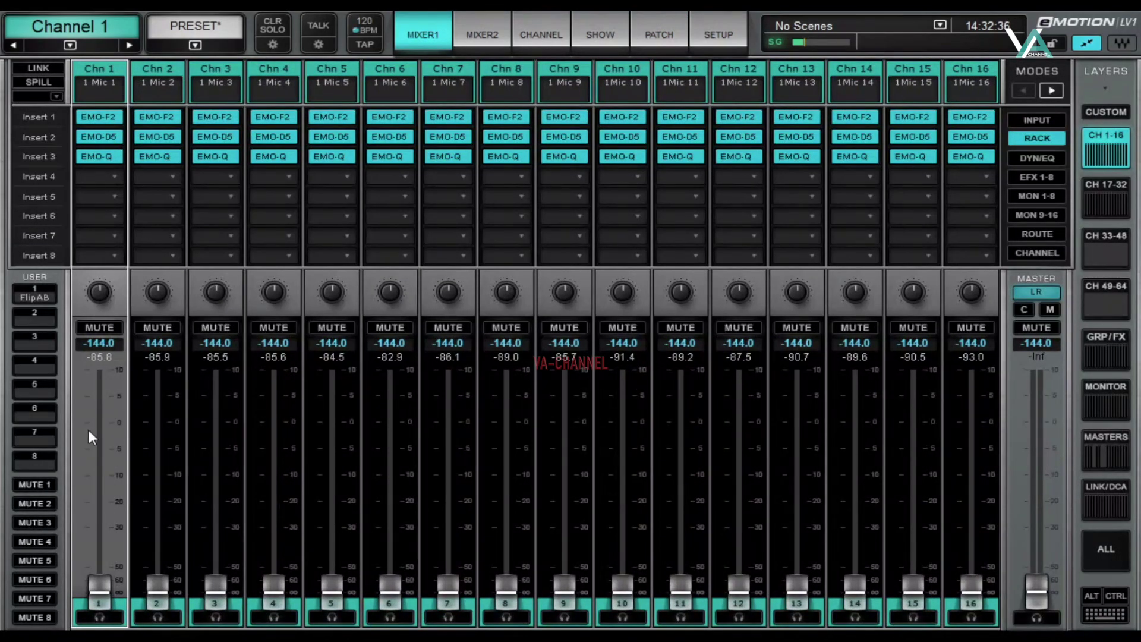
pyautogui.click(540, 35)
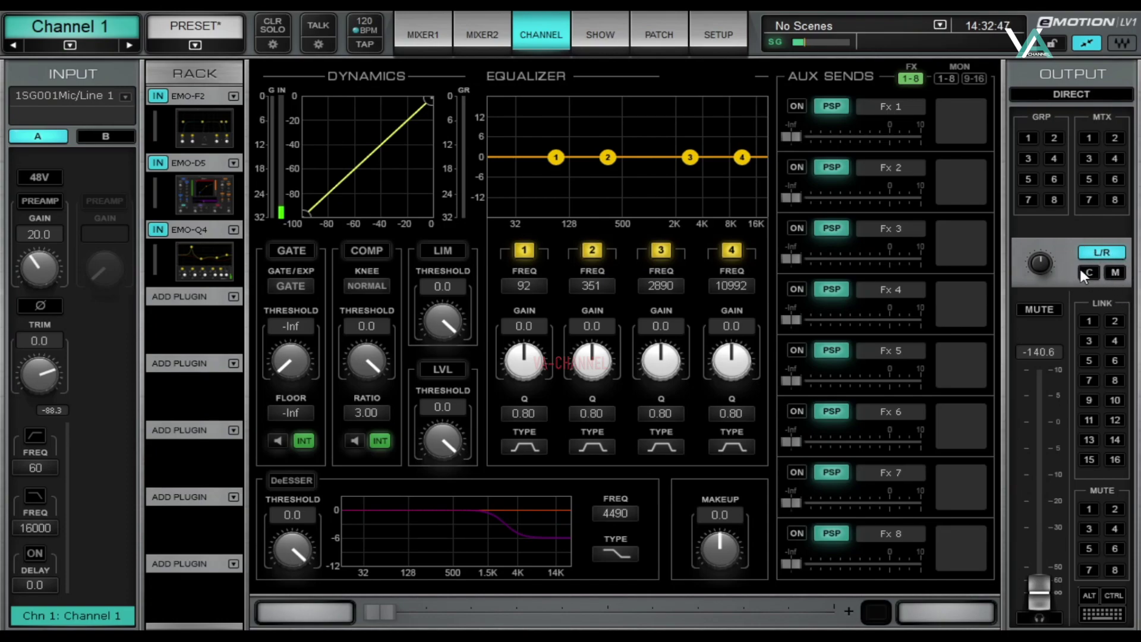
pyautogui.click(645, 35)
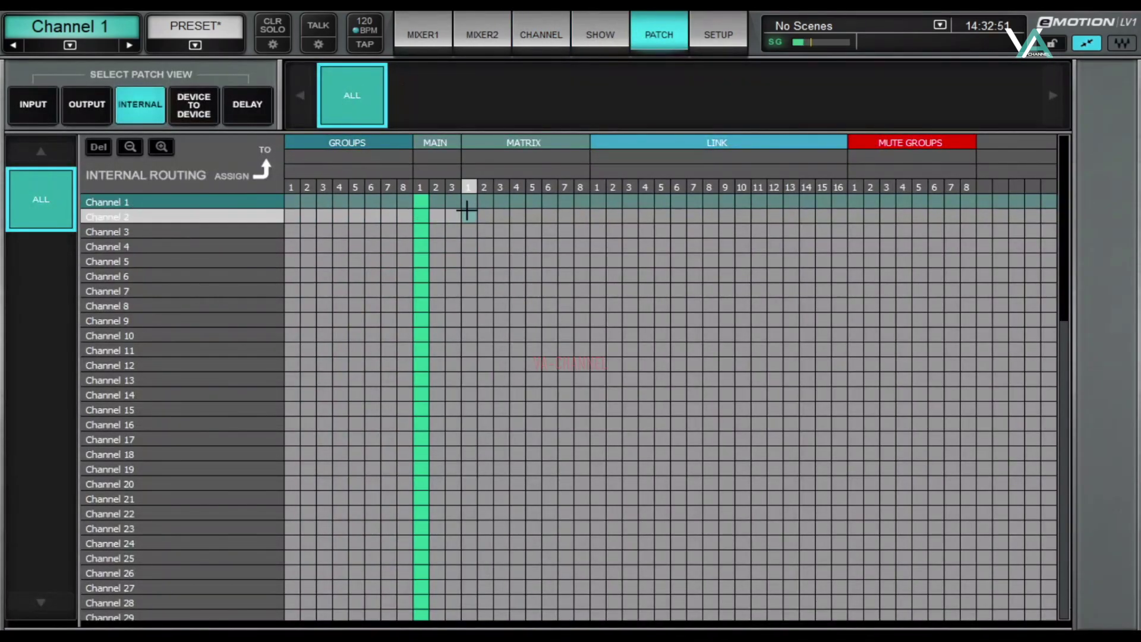
pyautogui.click(438, 201)
pyautogui.click(540, 36)
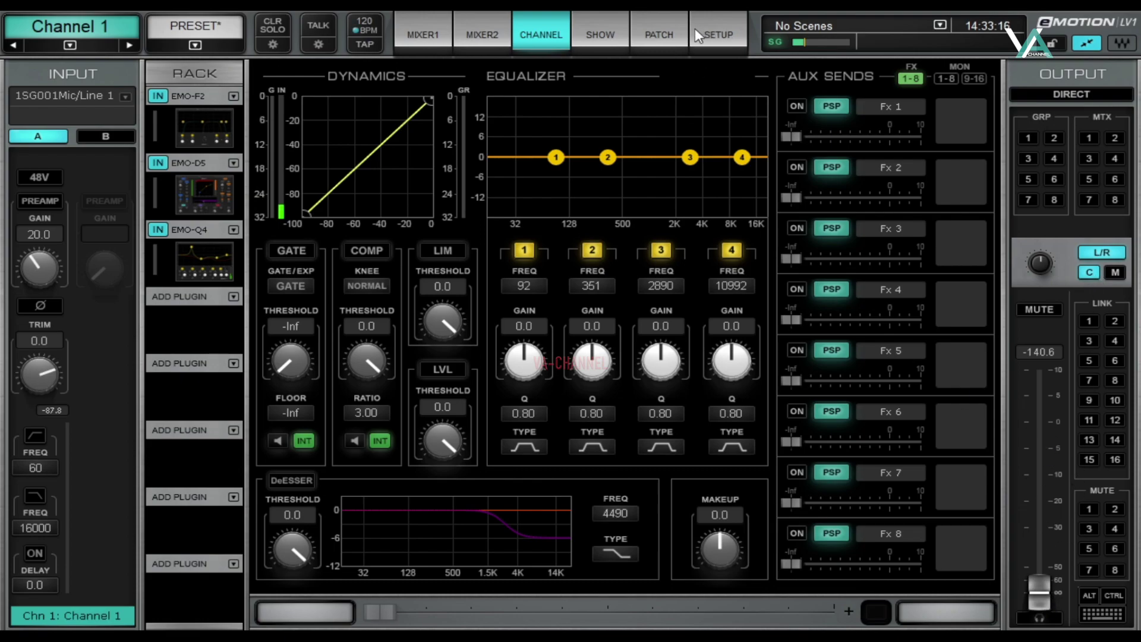
# Assign Channel 1 to Main 3 in the internal routing and check the Mono assignment in its channel view.
pyautogui.click(657, 35)
pyautogui.click(452, 202)
pyautogui.click(433, 22)
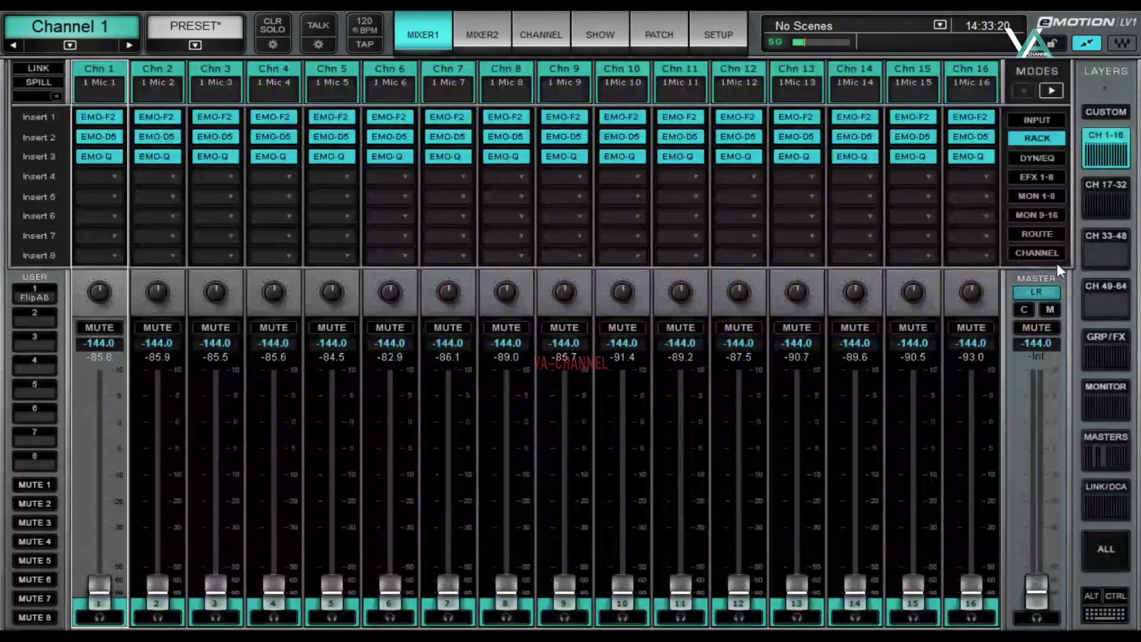
pyautogui.click(536, 37)
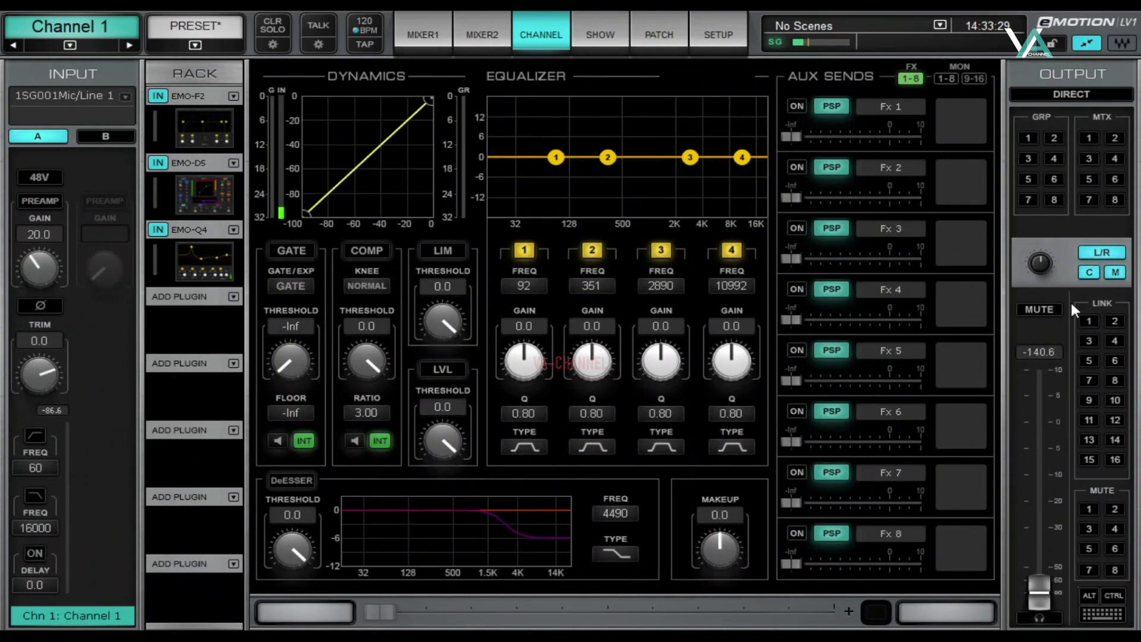
# Remove Channel 1's Center and Mono assignments in its channel view and recheck the internal routing grid.
pyautogui.click(1093, 273)
pyautogui.click(1116, 274)
pyautogui.click(648, 36)
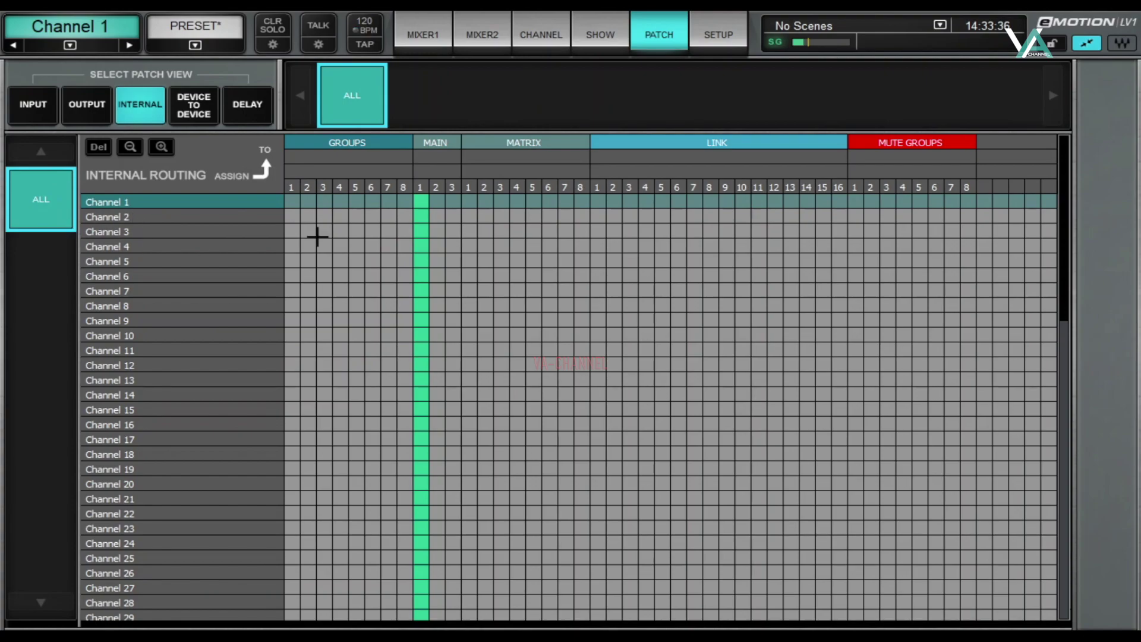
# Route Channels 1 to 12 to Main 2 and Main 3 in the internal routing grid.
pyautogui.moveTo(437, 224)
pyautogui.mouseDown()
pyautogui.moveTo(433, 319)
pyautogui.moveTo(443, 205)
pyautogui.mouseUp()
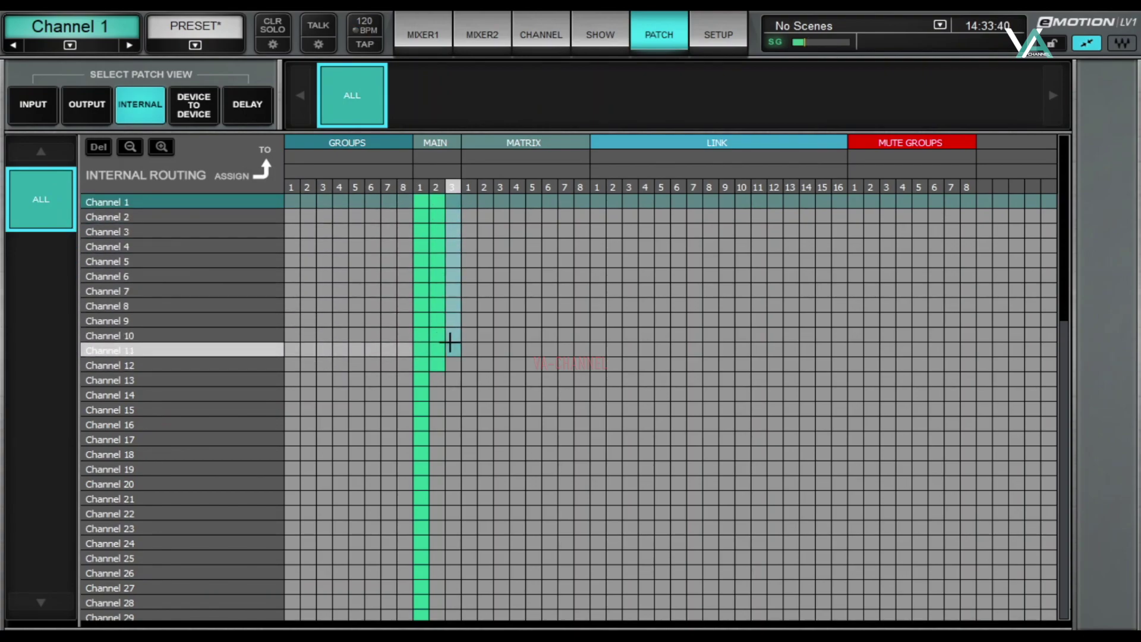
pyautogui.scroll(-5, 443, 416)
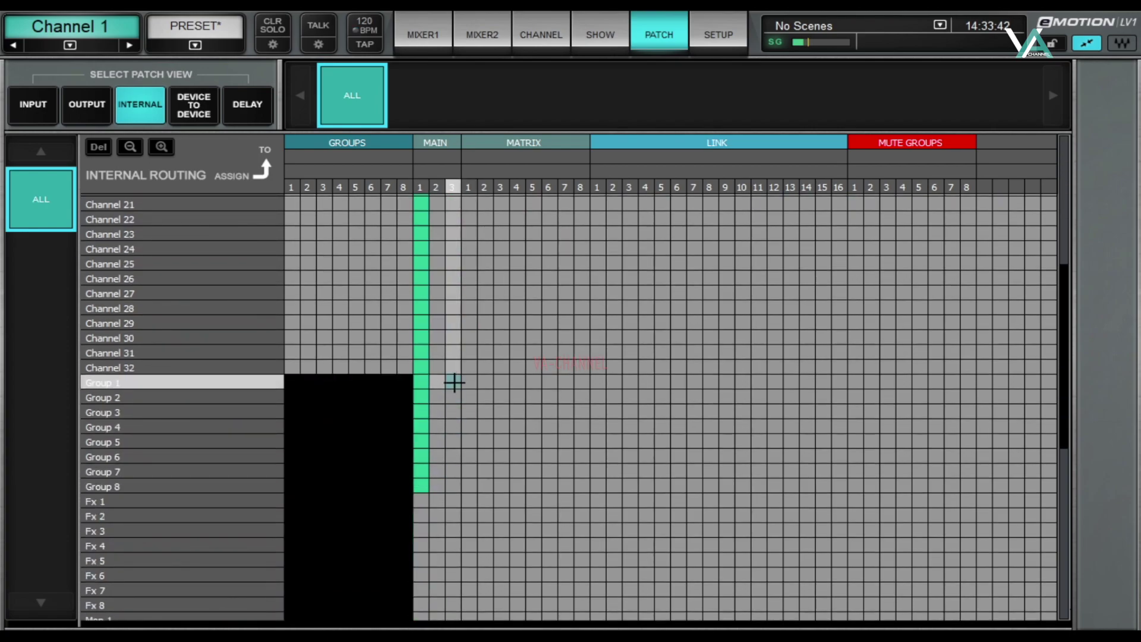
pyautogui.scroll(5, 448, 342)
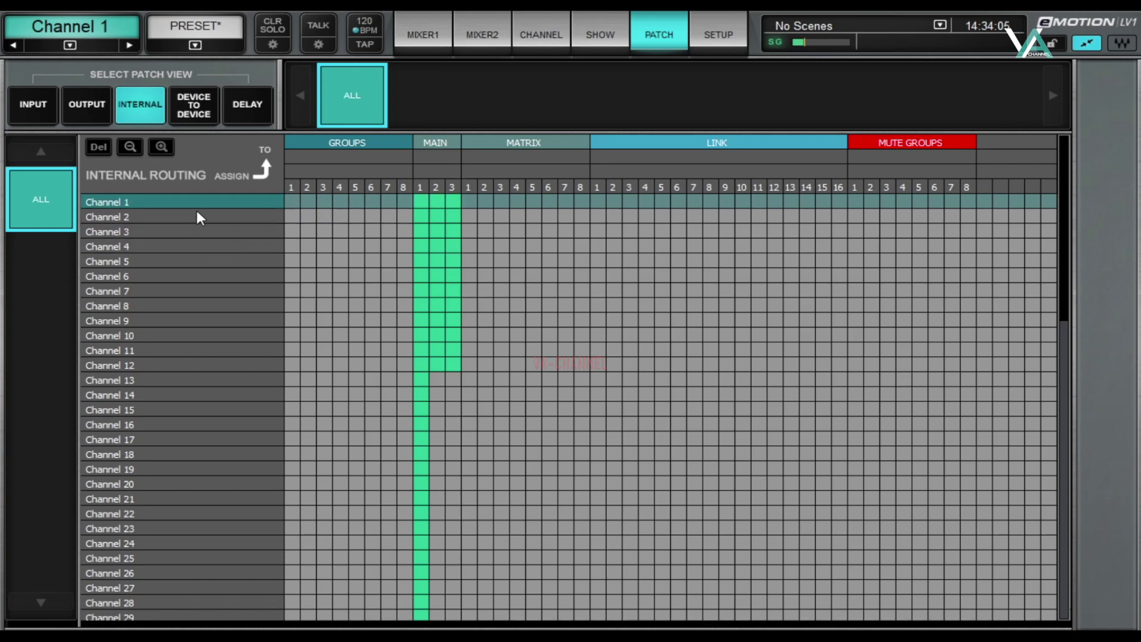
# Assign Channels 1 to 5 to Link 1 and Channels 6 to 10 to Link 2.
pyautogui.scroll(-7, 479, 321)
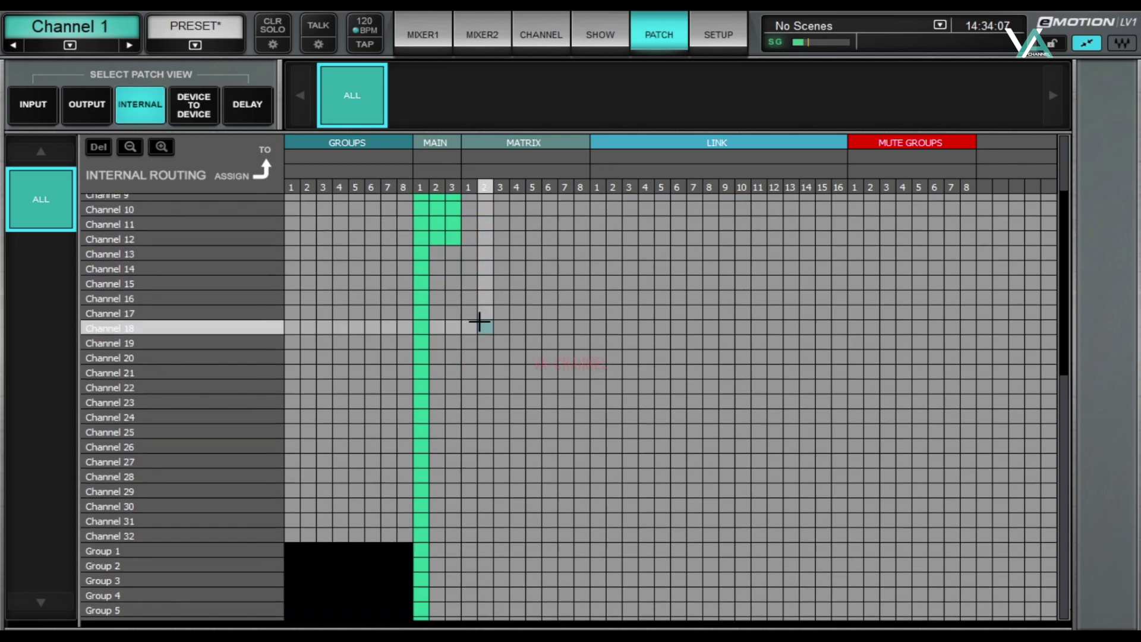
pyautogui.scroll(-6, 438, 375)
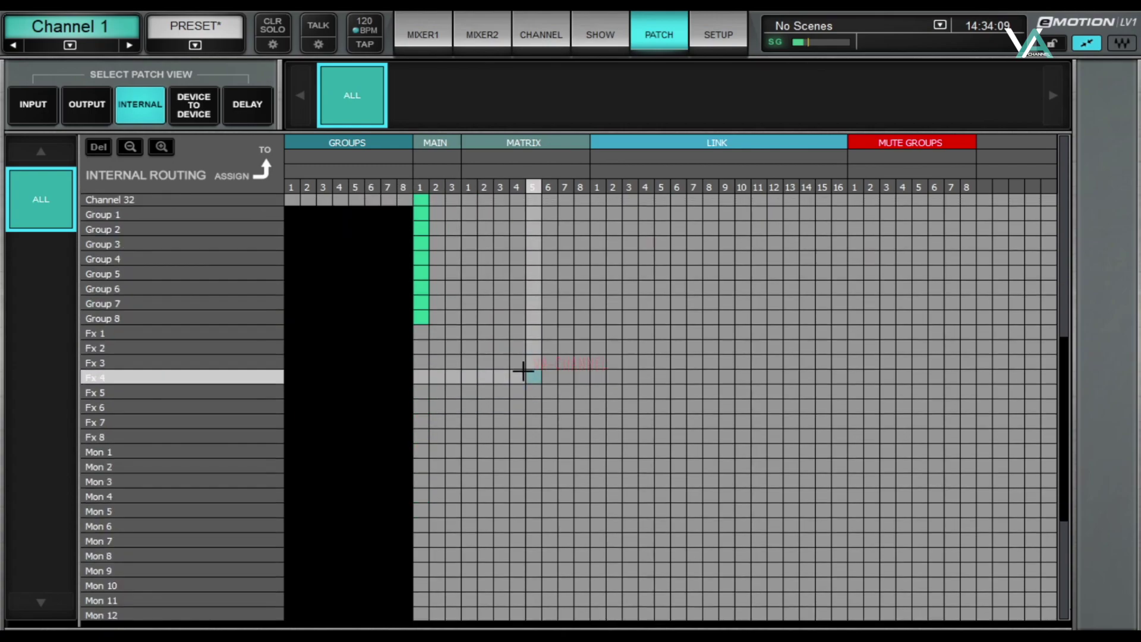
pyautogui.scroll(-3, 208, 444)
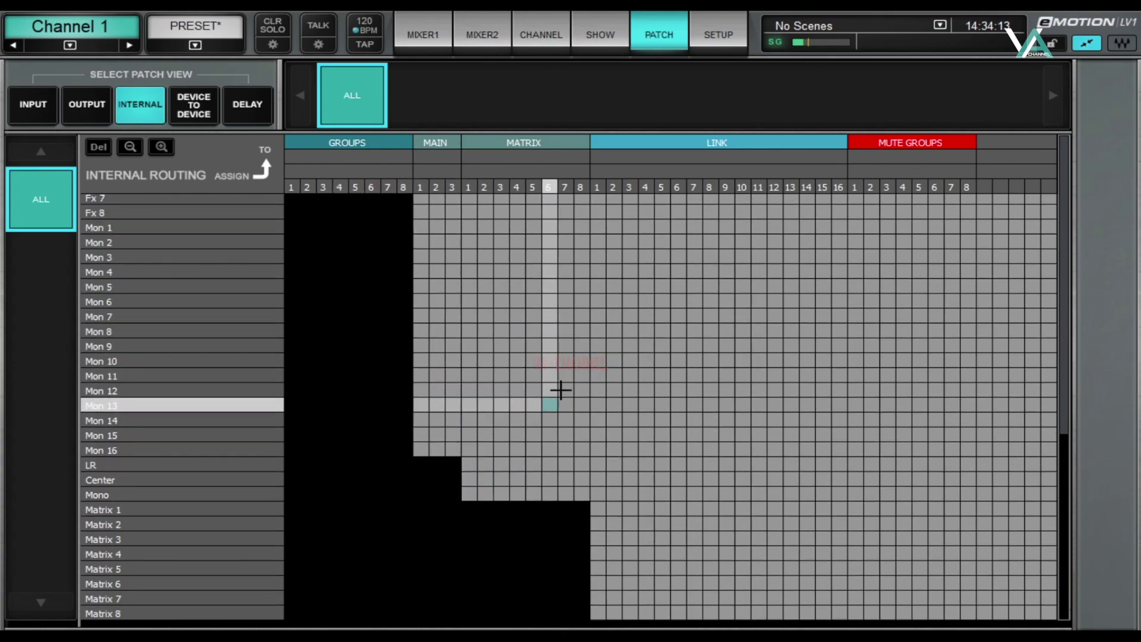
pyautogui.scroll(15, 565, 313)
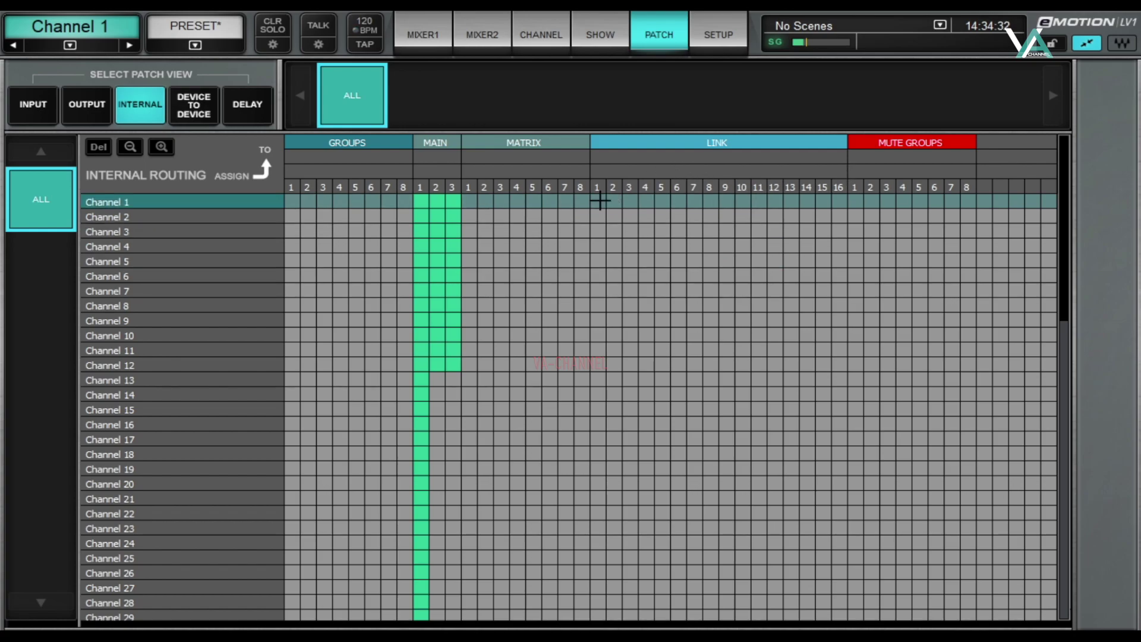
pyautogui.moveTo(598, 265); pyautogui.dragTo(596, 199)
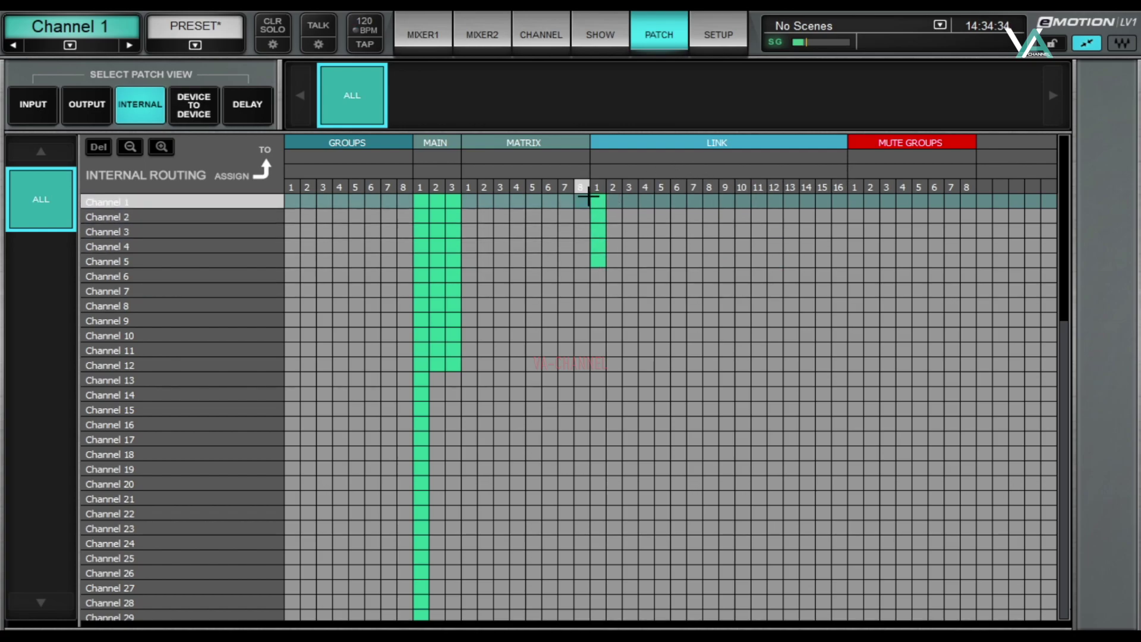
pyautogui.moveTo(616, 271); pyautogui.dragTo(618, 339)
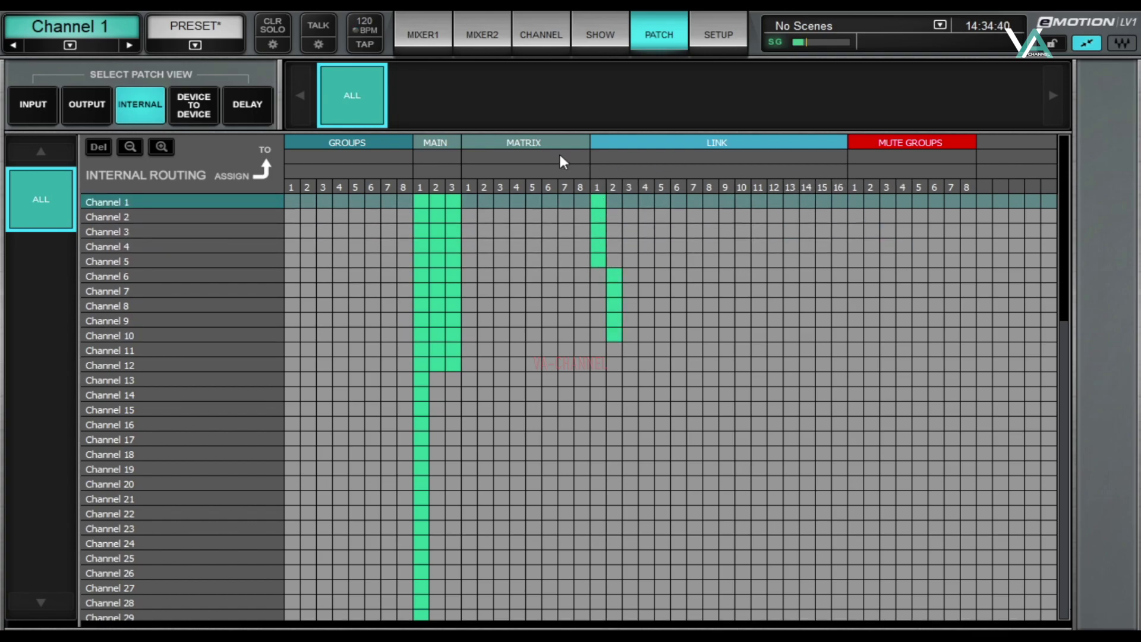
# Assign Channels 1 to 6 to Mute Group 1 and locate the mute group controls on the mixer.
pyautogui.moveTo(855, 207); pyautogui.dragTo(856, 277)
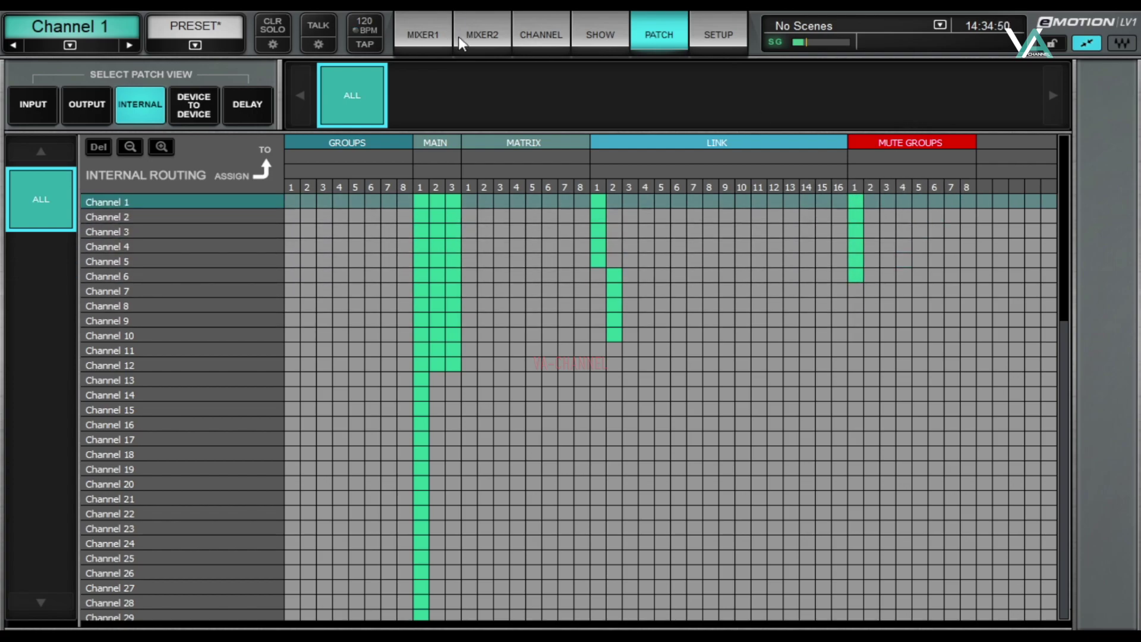
pyautogui.click(426, 41)
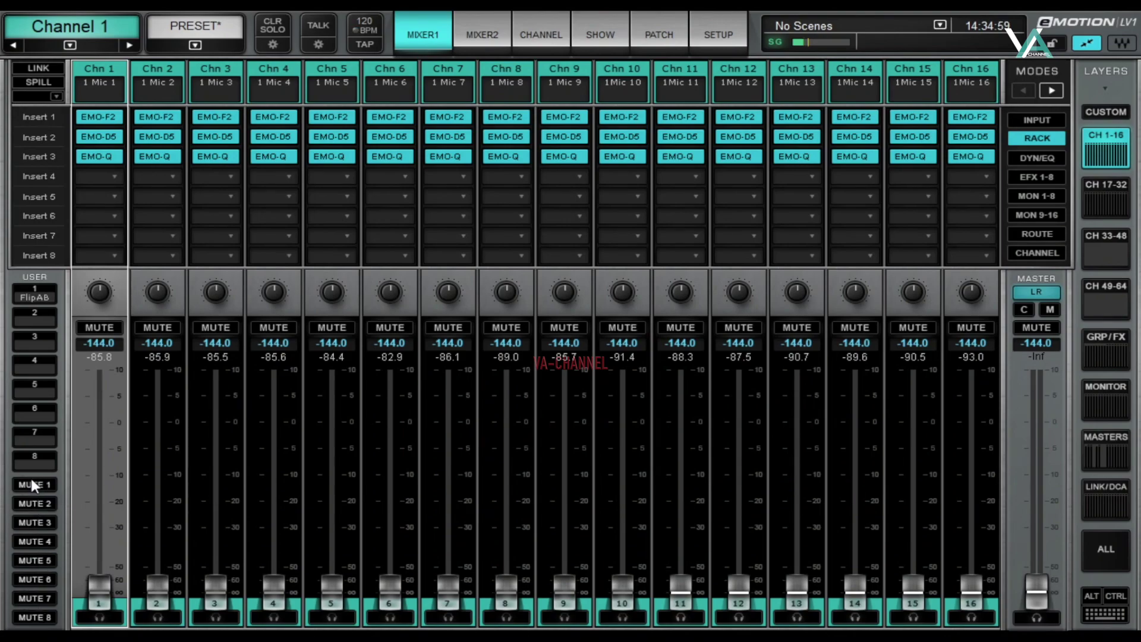
pyautogui.click(660, 37)
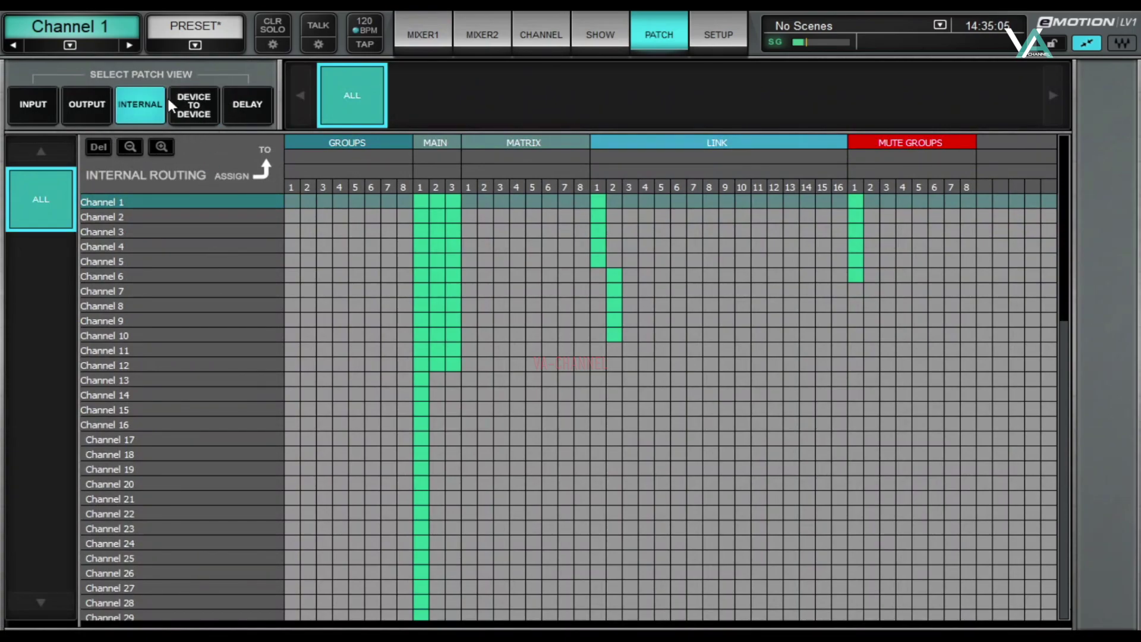
# Patch SG4000-1 mic/line inputs 1 to 3 directly to VA-PROAUDIO ASIO channels 1 to 3, showing only VA-PROAUDIO as destination.
pyautogui.click(201, 107)
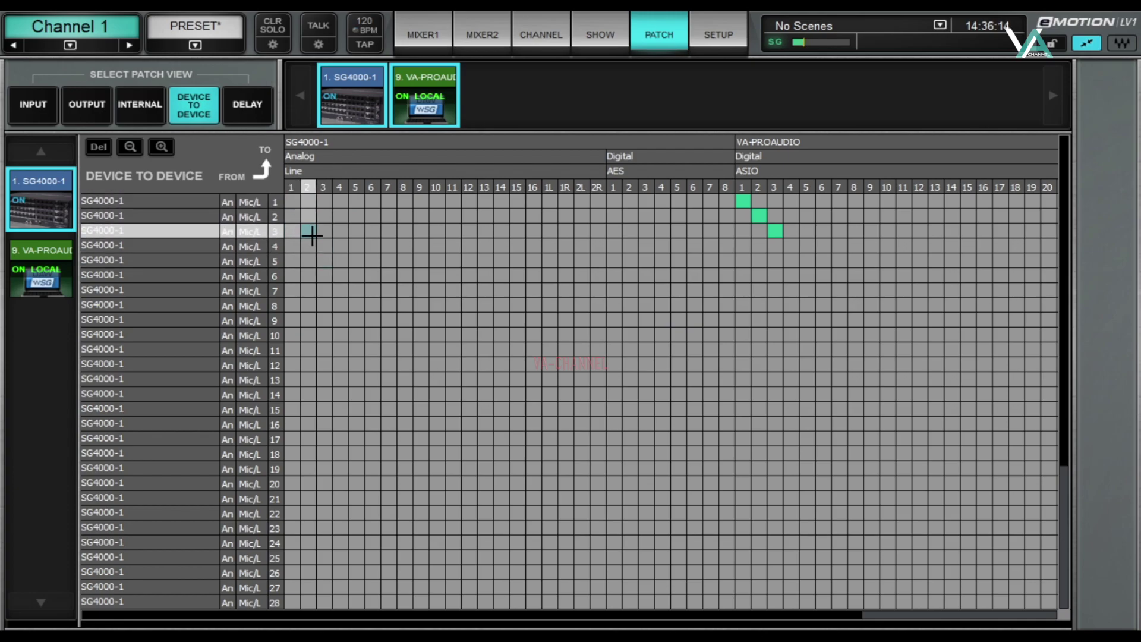
pyautogui.click(380, 104)
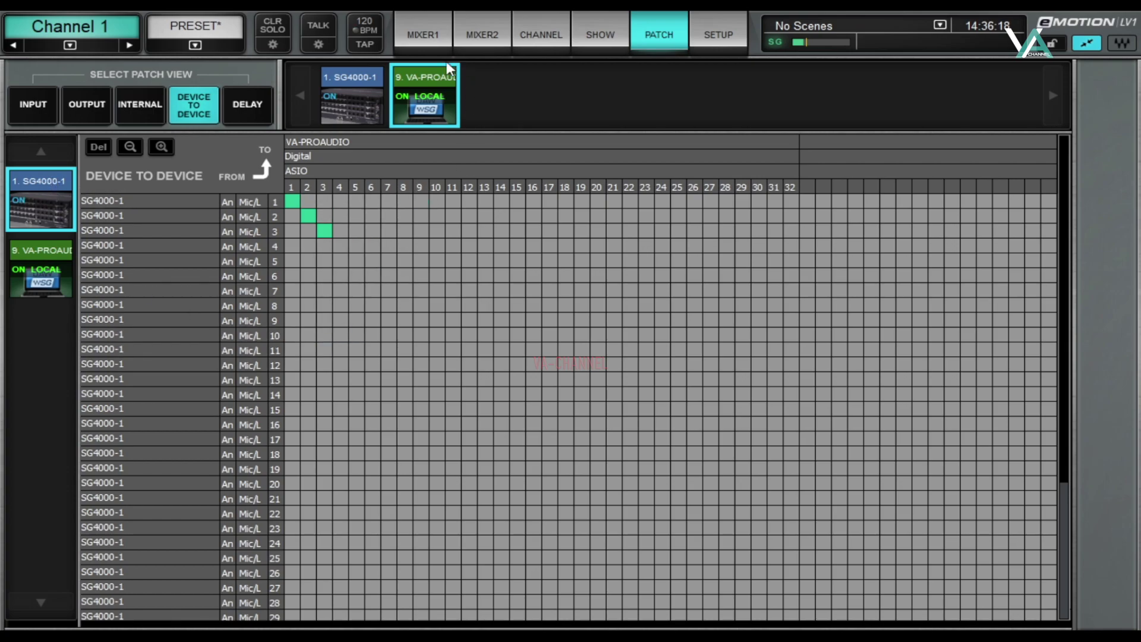
# Patch VA-PROAUDIO ASIO channels 1 to 3 one-to-one to SG4000-1 analog line outputs 1 to 3, and clear those patches.
pyautogui.click(352, 95)
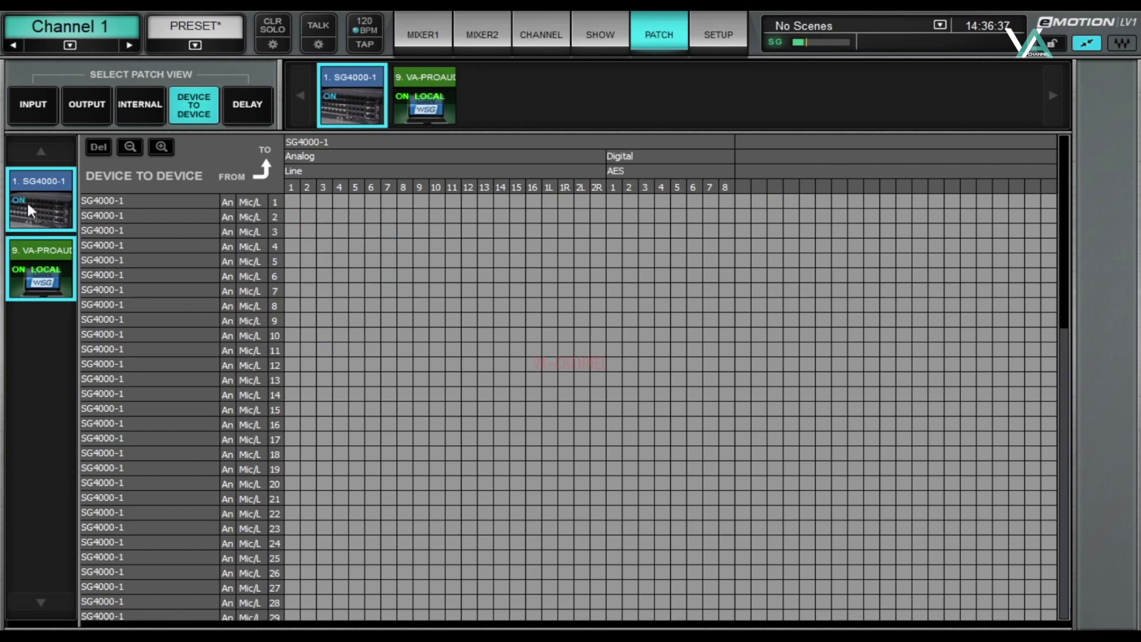
pyautogui.click(57, 202)
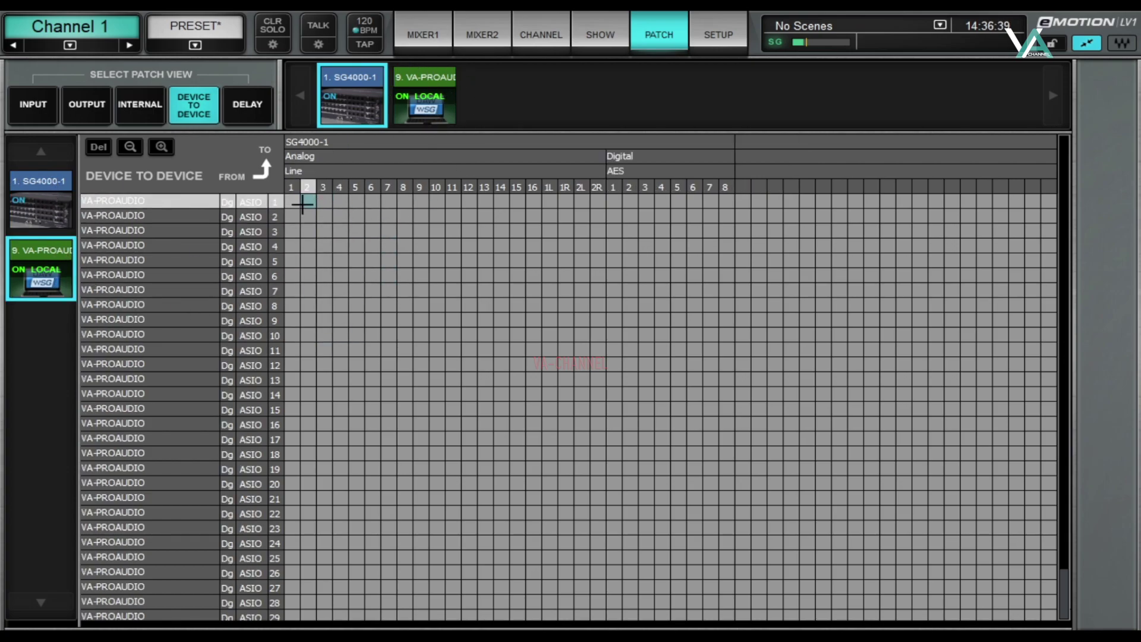
pyautogui.moveTo(292, 201); pyautogui.dragTo(321, 230)
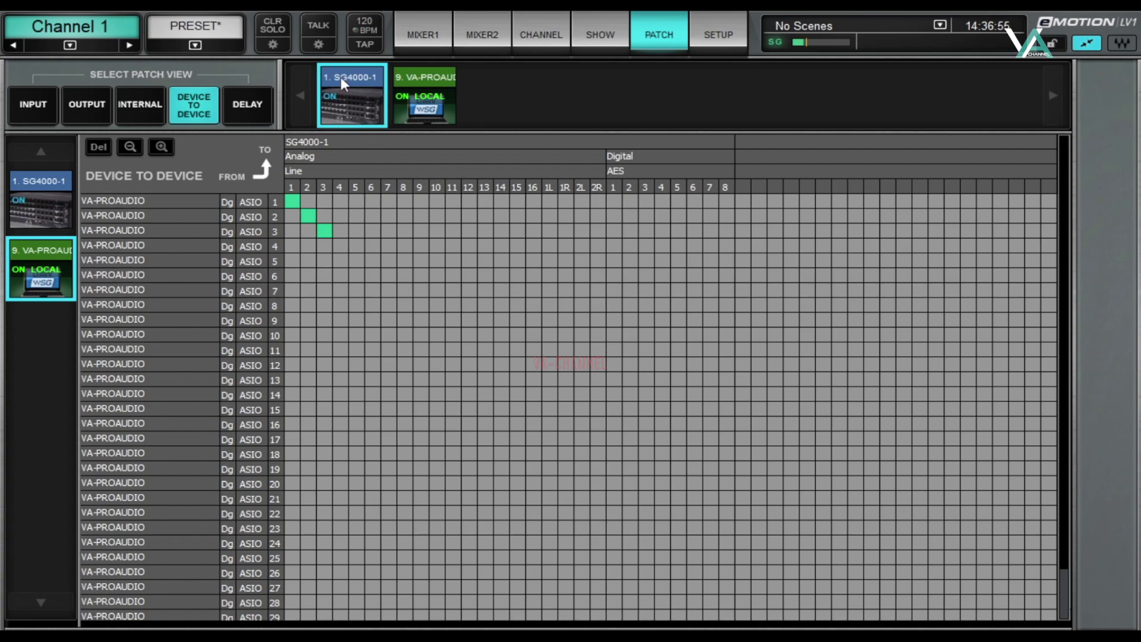
pyautogui.moveTo(291, 201); pyautogui.dragTo(324, 231)
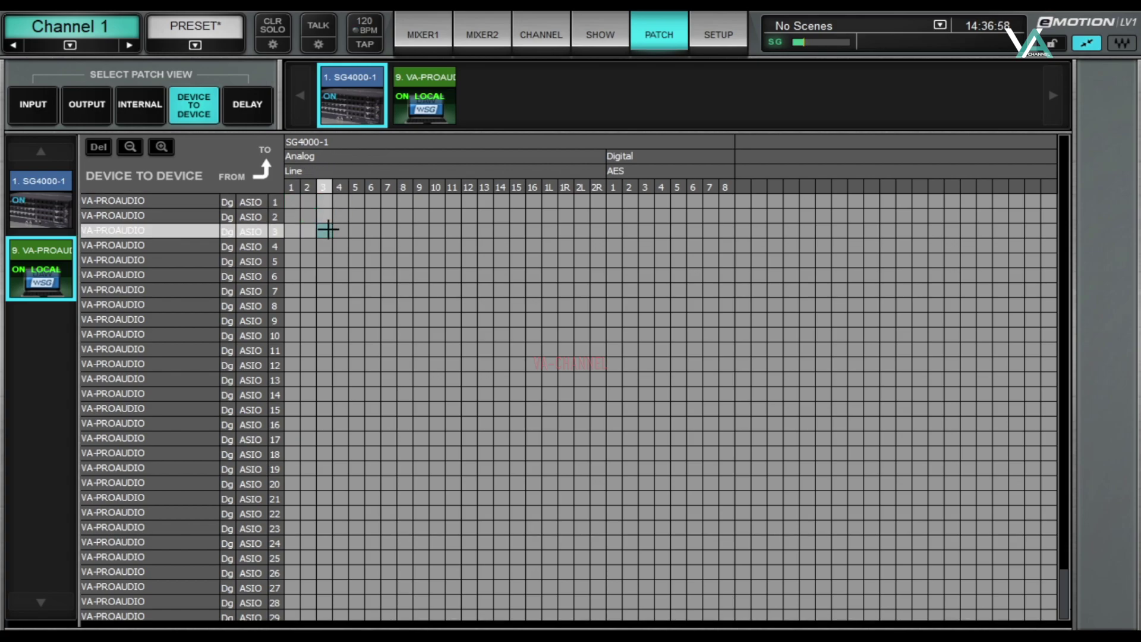
# Show both destination devices in the device-to-device grid and recheck the I/O devices in the device racks.
pyautogui.click(428, 113)
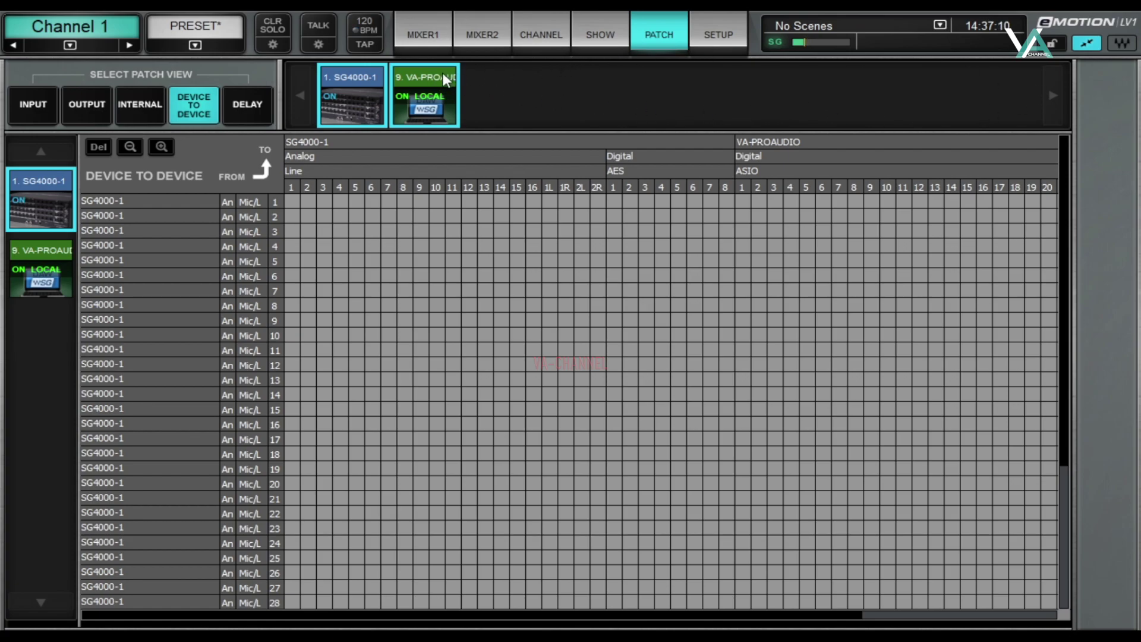
pyautogui.click(740, 48)
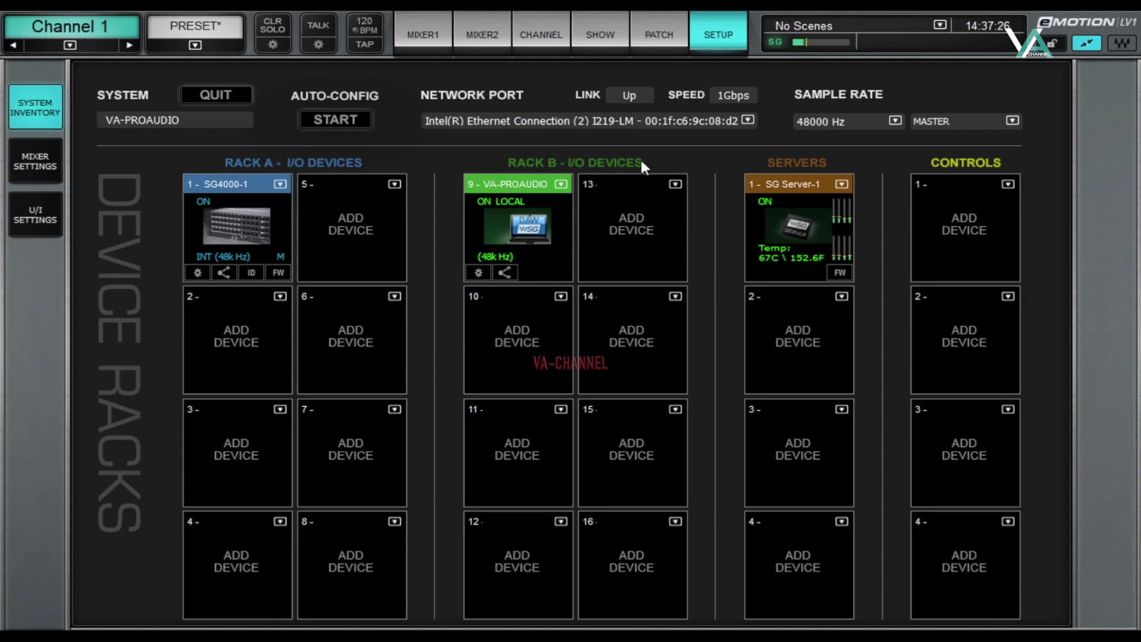
pyautogui.click(659, 37)
# Assign Delay Group 1 to SG4000-1 analog line output 1 and Delay Group 2 to line outputs 3 and 4.
pyautogui.click(254, 105)
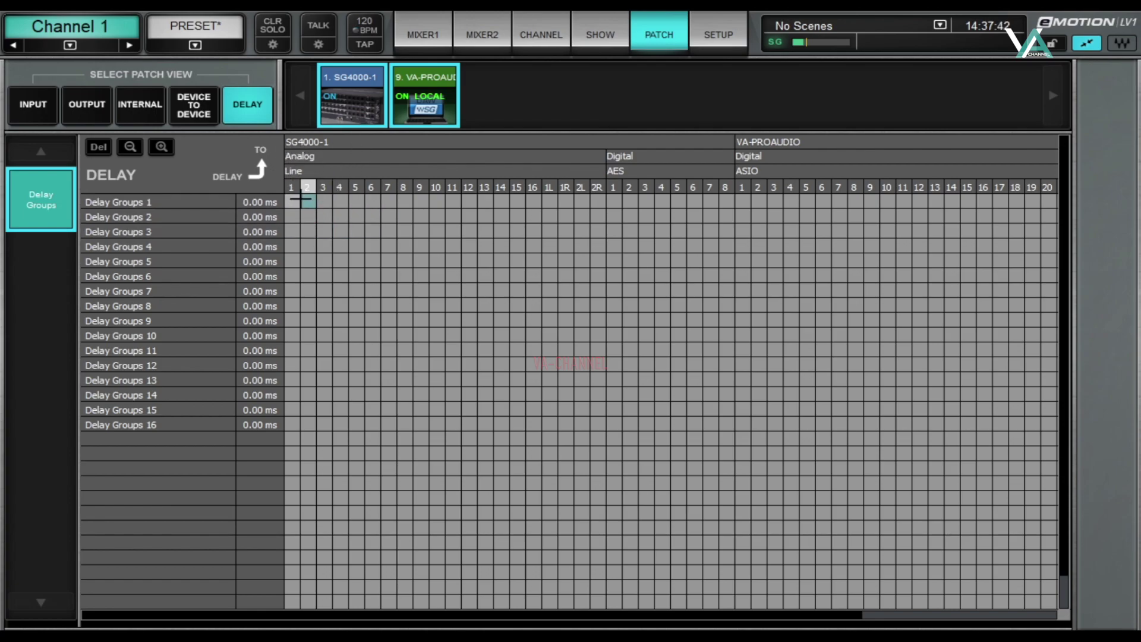
pyautogui.click(291, 202)
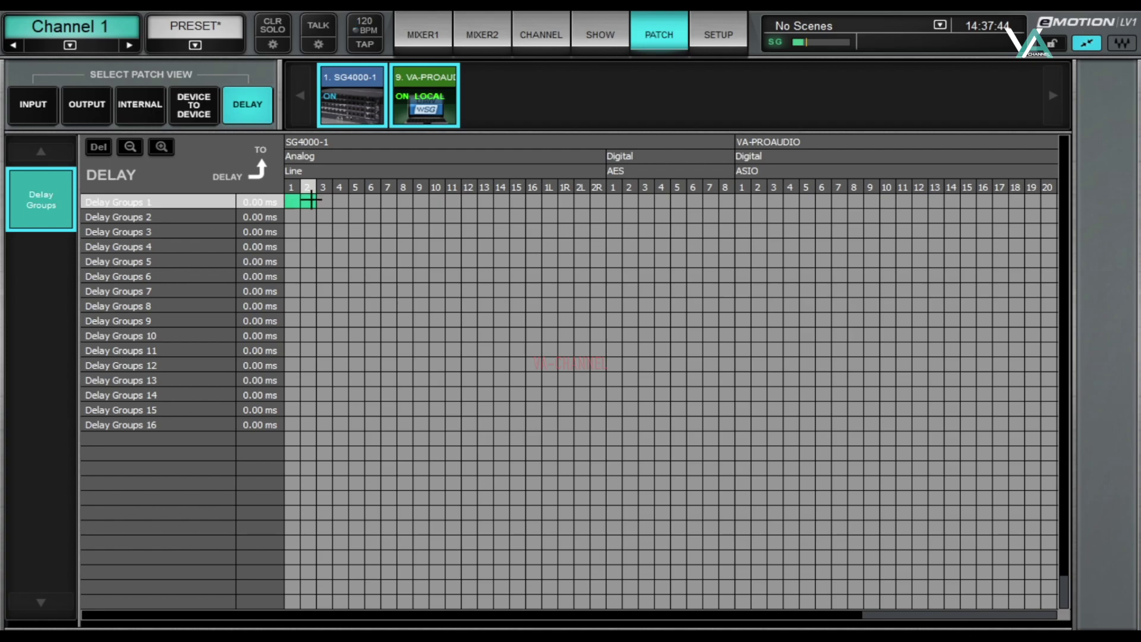
pyautogui.click(323, 216)
pyautogui.click(339, 216)
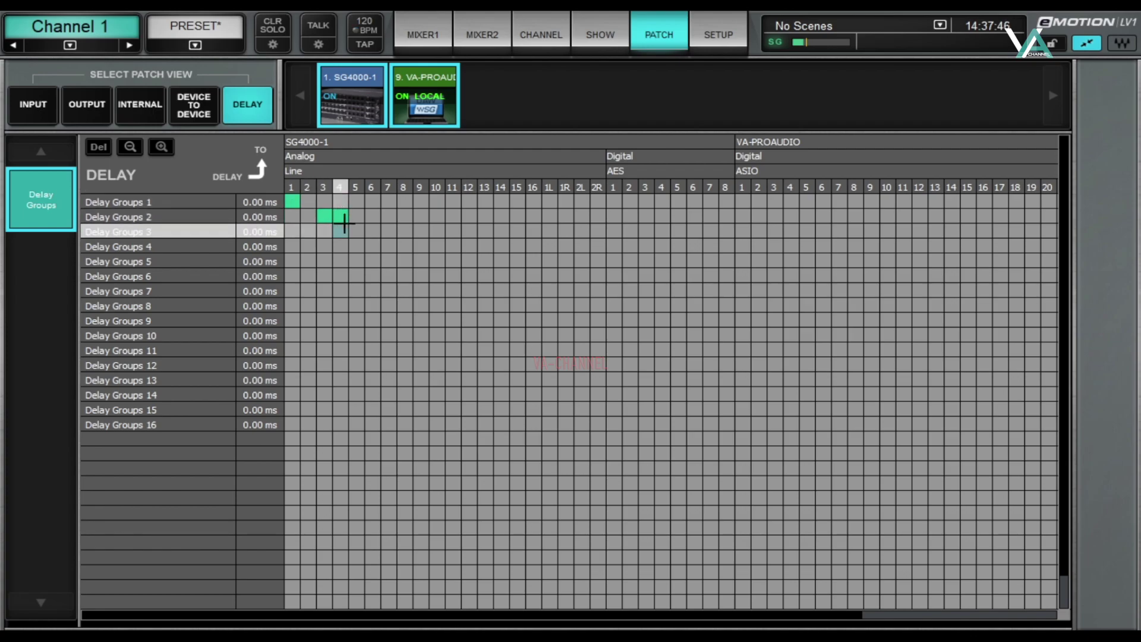